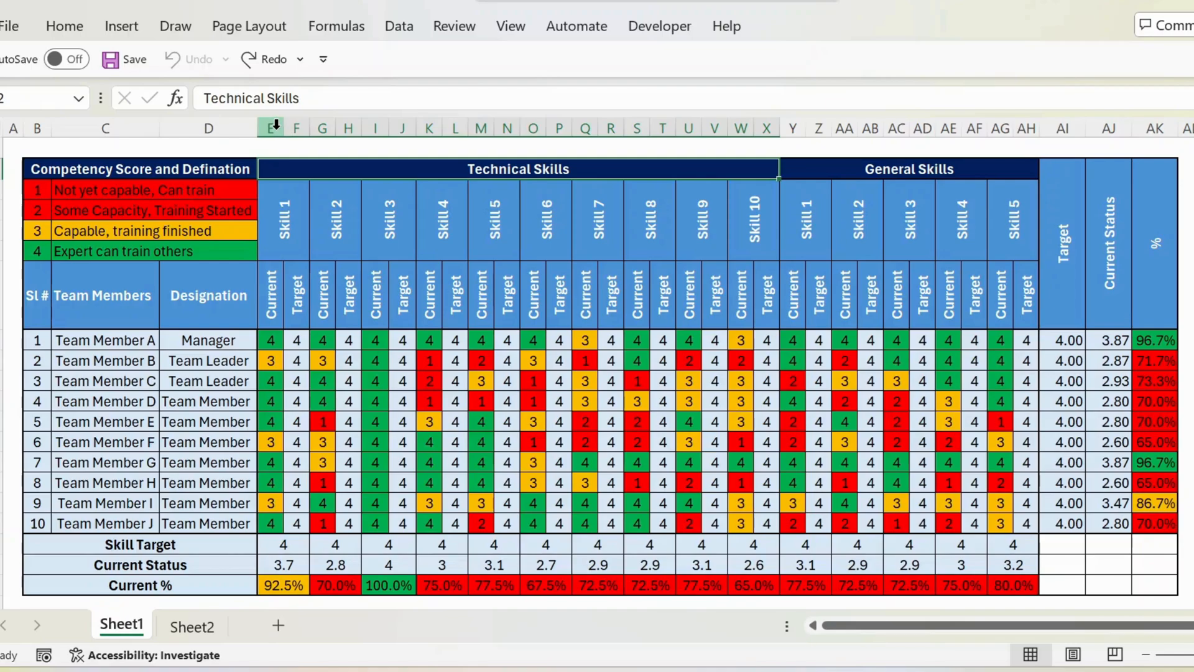
# Examine the Technical Skills and General Skills column groups of the skill matrix
pyautogui.moveTo(276, 125); pyautogui.dragTo(757, 177)
pyautogui.moveTo(793, 129); pyautogui.dragTo(1023, 174)
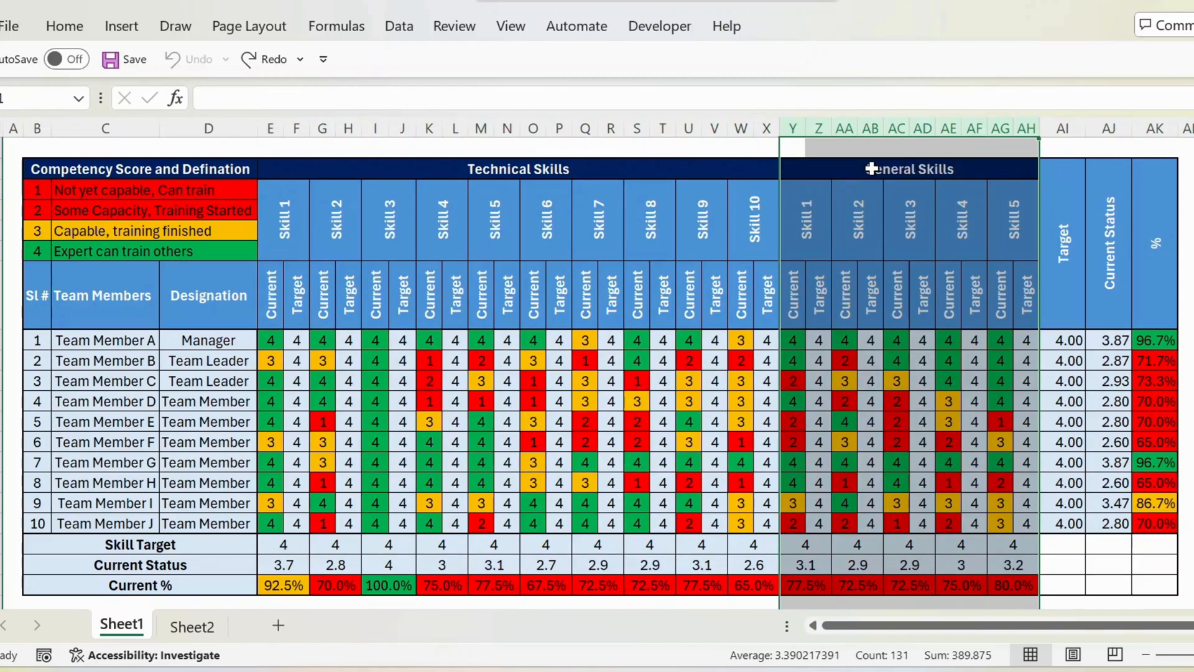
pyautogui.moveTo(792, 120); pyautogui.dragTo(1021, 149)
pyautogui.moveTo(273, 127); pyautogui.dragTo(770, 186)
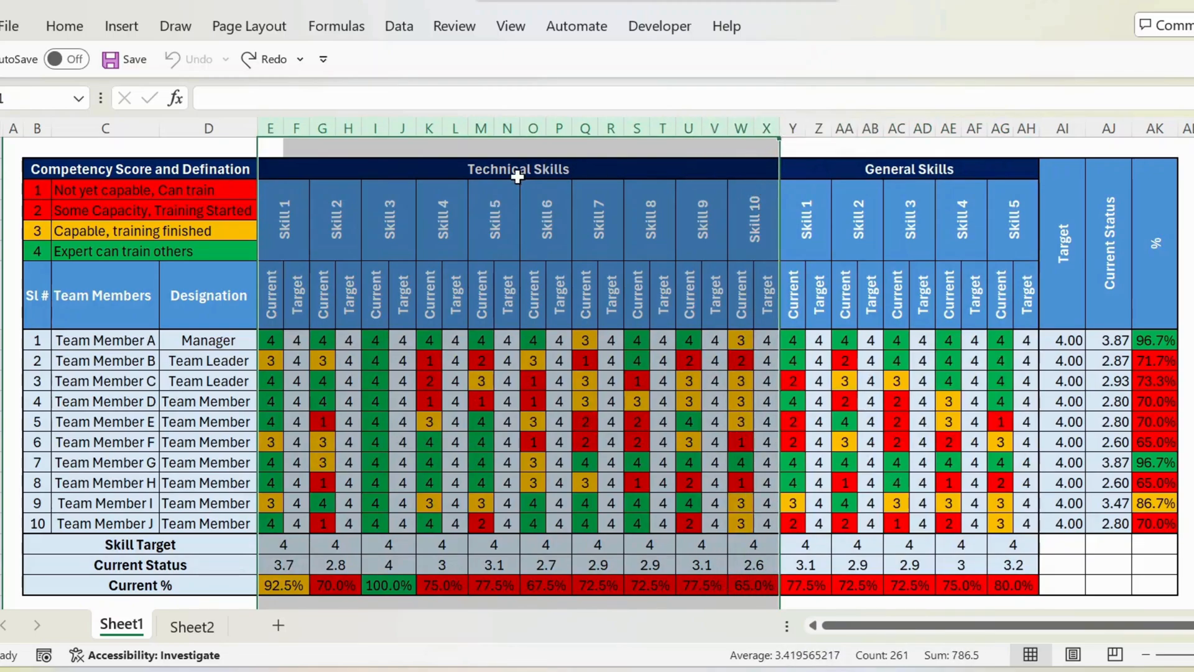
pyautogui.click(533, 129)
pyautogui.moveTo(536, 129); pyautogui.dragTo(765, 181)
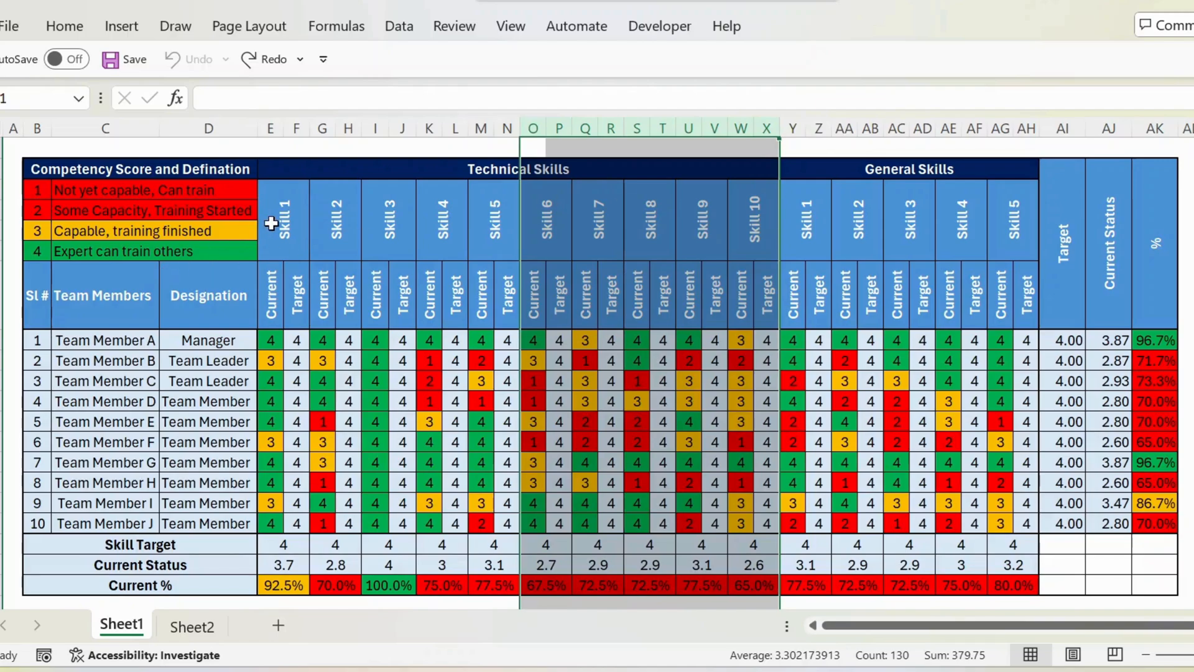
# Rename the first two technical skill headings, Skill 1 and Skill 2, as "Verification" and "processing"
pyautogui.click(288, 226)
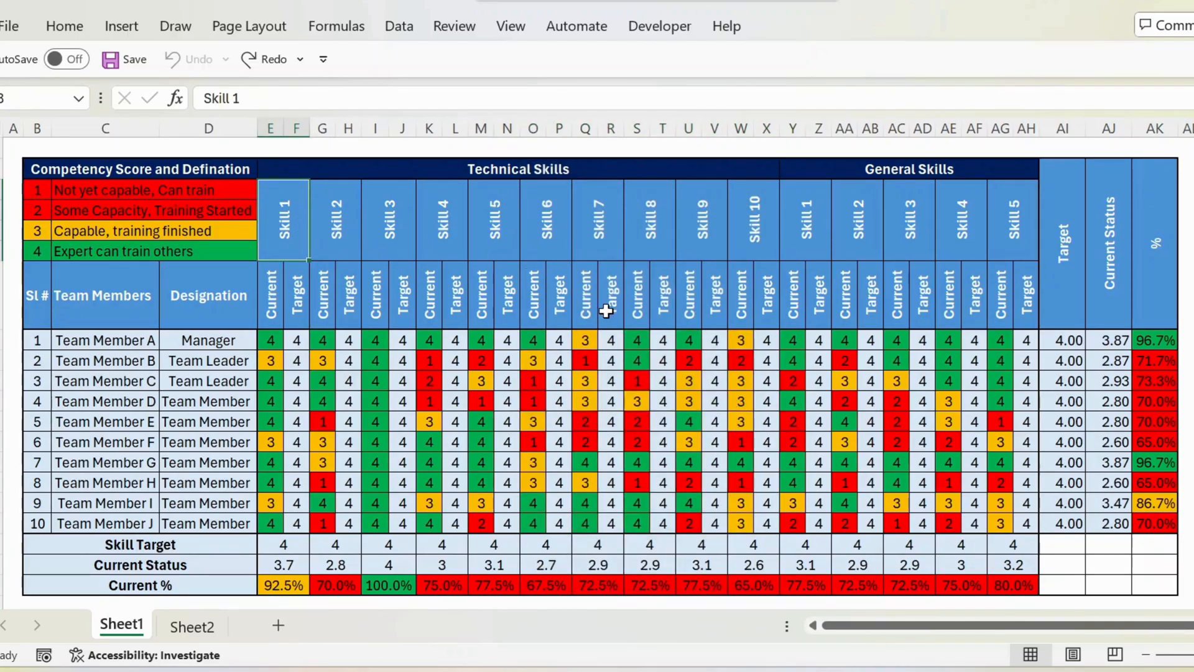
pyautogui.write('V')
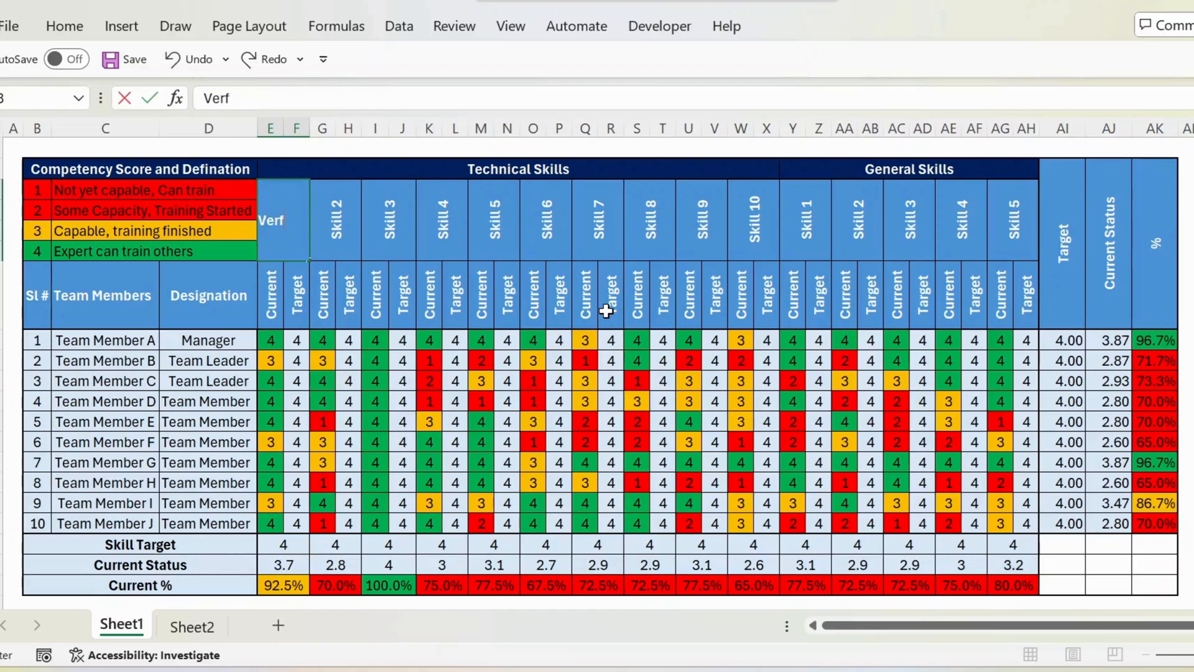
pyautogui.write('erification')
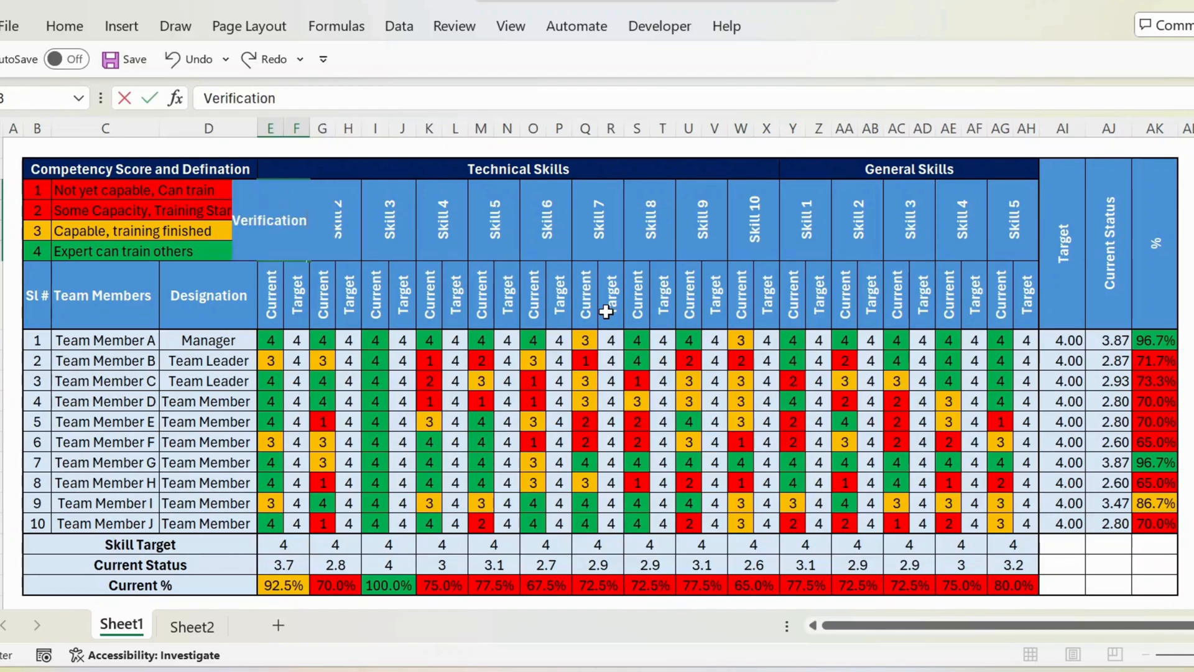
pyautogui.press('Return')
pyautogui.press('Up')
pyautogui.press('Right')
pyautogui.write('processing')
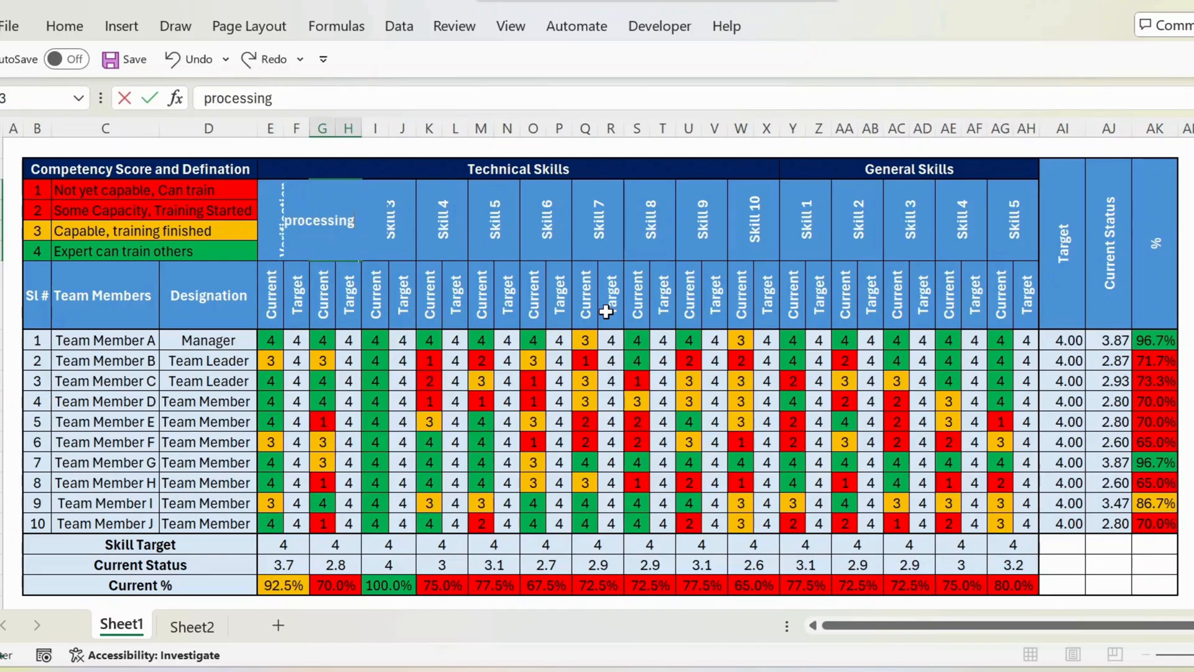
pyautogui.press('Tab')
# Rename Skill 1 and Skill 2 under General Skills as "Emals" and "Calls"
pyautogui.press('Tab')
pyautogui.press('Tab')
pyautogui.press('Tab')
pyautogui.press('Tab')
pyautogui.press('Tab')
pyautogui.press('Tab')
pyautogui.press('Tab')
pyautogui.press('Tab')
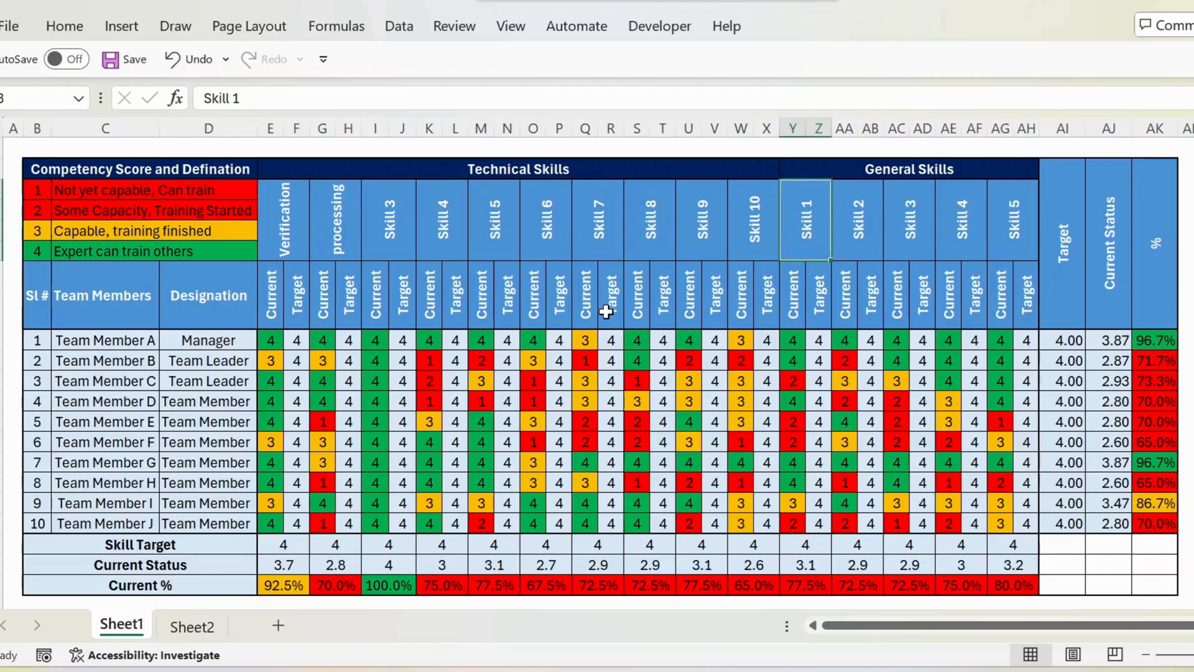
pyautogui.write('Emals')
pyautogui.press('Tab')
pyautogui.write('Call')
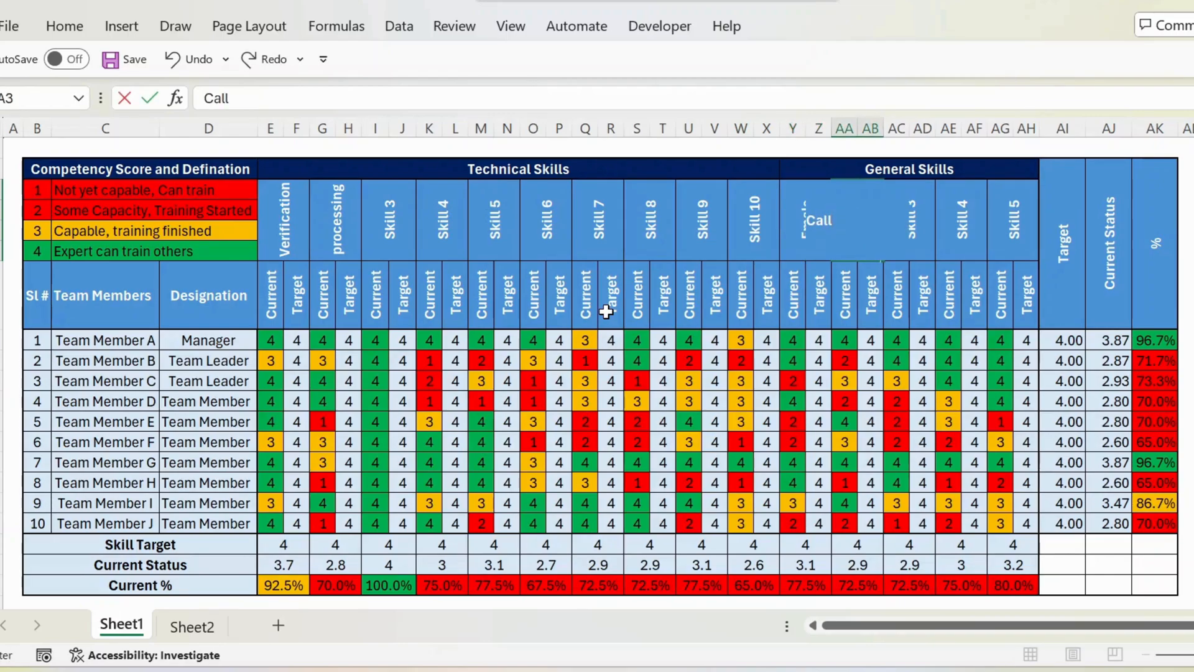
pyautogui.write('s')
pyautogui.press('Return')
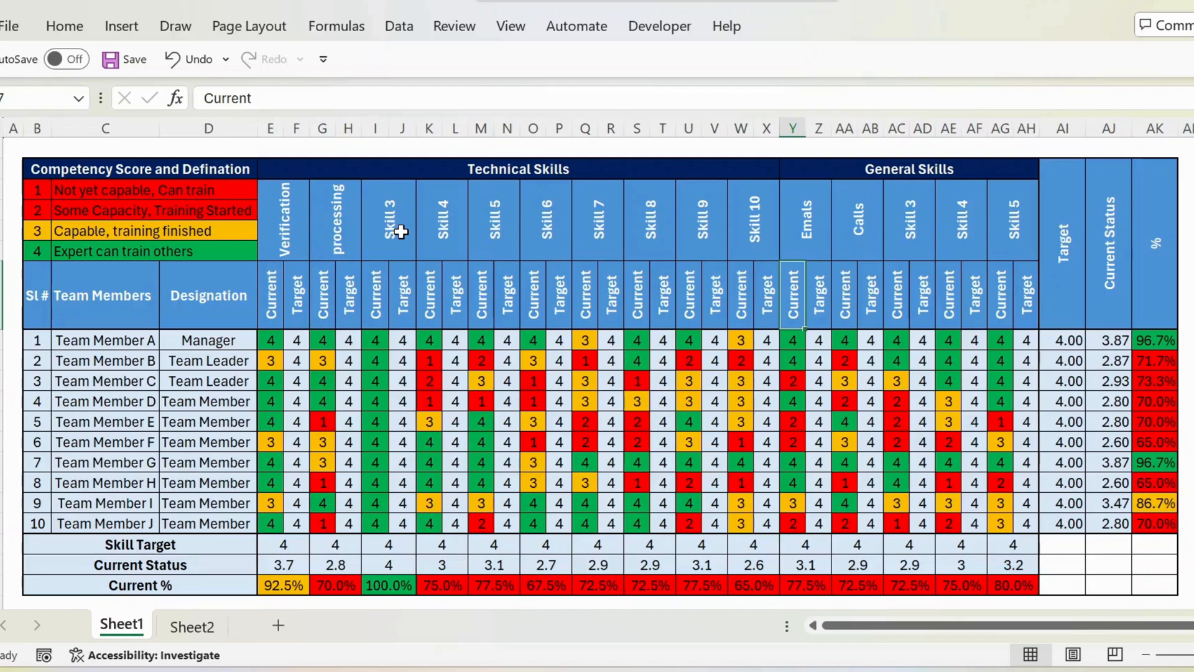
# Review the Verification and processing headings, the Current and Target subheadings, and the competency score legend
pyautogui.click(285, 226)
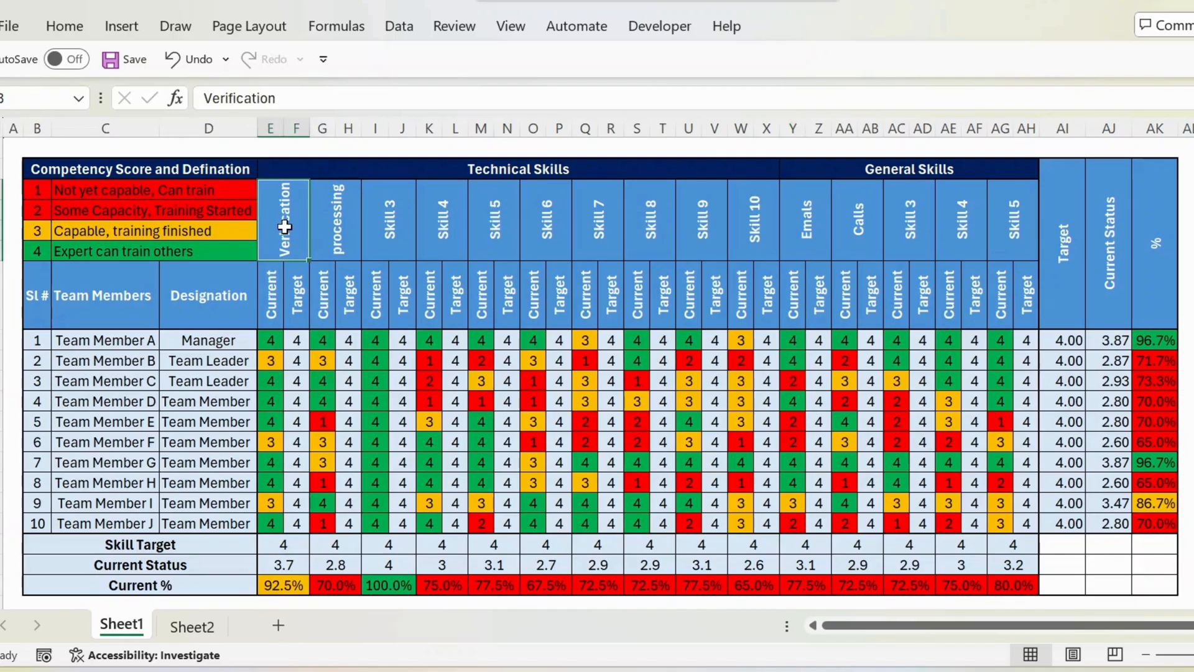
pyautogui.click(337, 224)
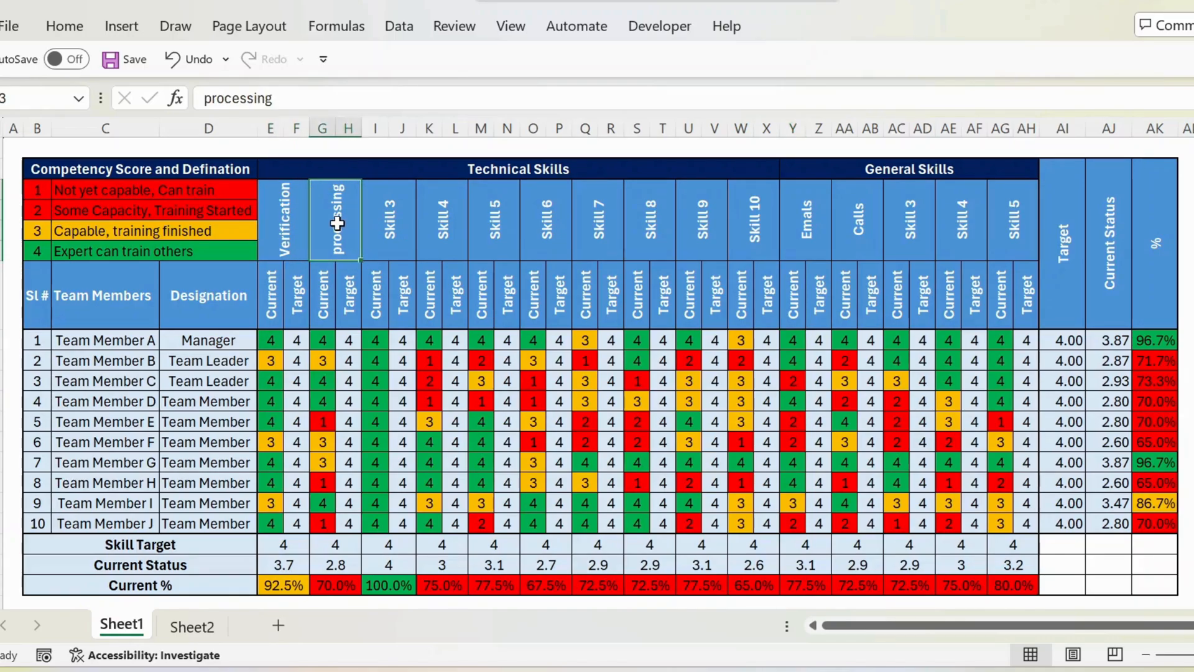
pyautogui.click(270, 287)
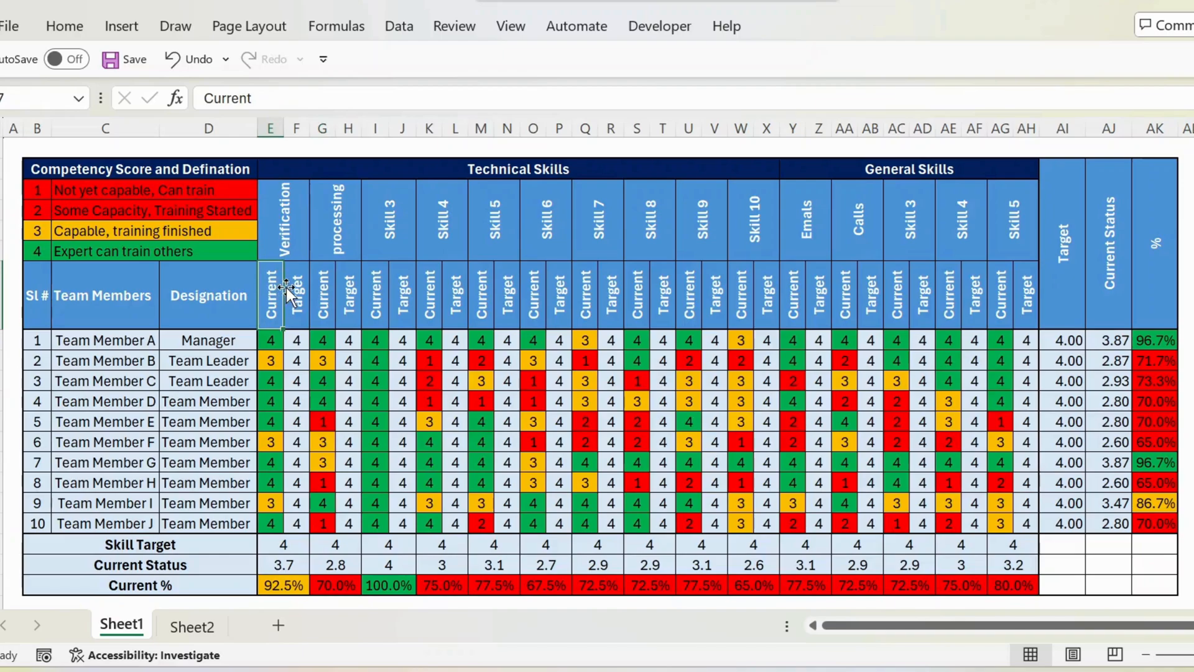
pyautogui.click(295, 290)
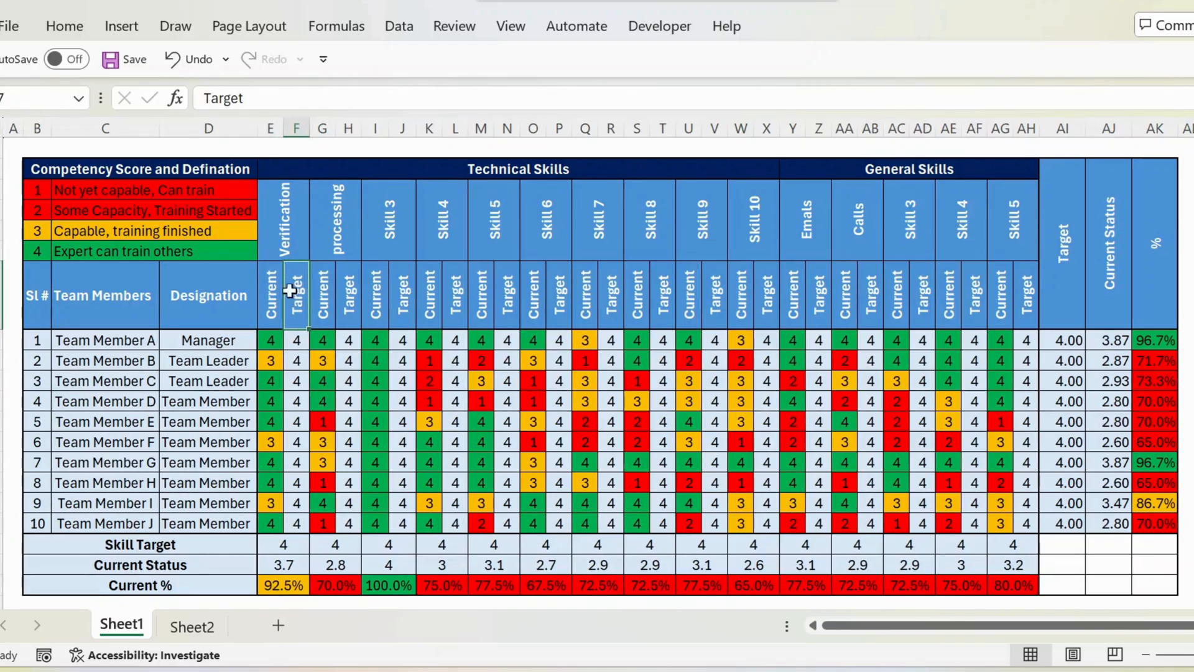
pyautogui.click(119, 170)
pyautogui.moveTo(120, 170); pyautogui.dragTo(122, 243)
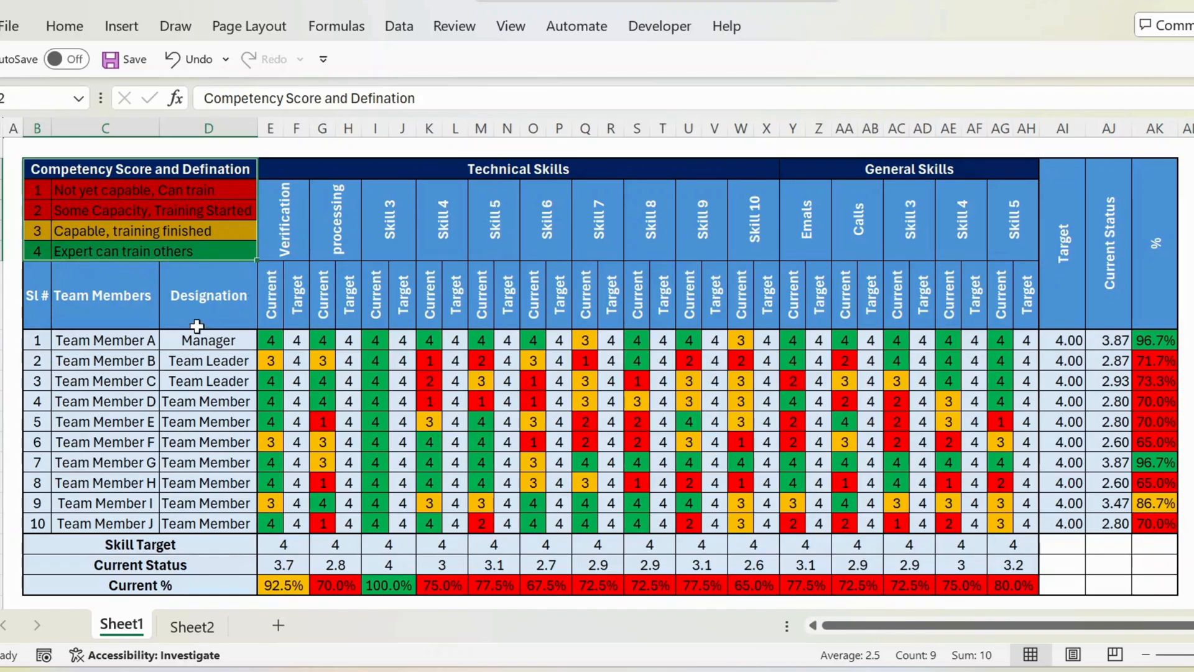
# Review the serial number, team member and designation headings and the Verification target scores
pyautogui.click(45, 279)
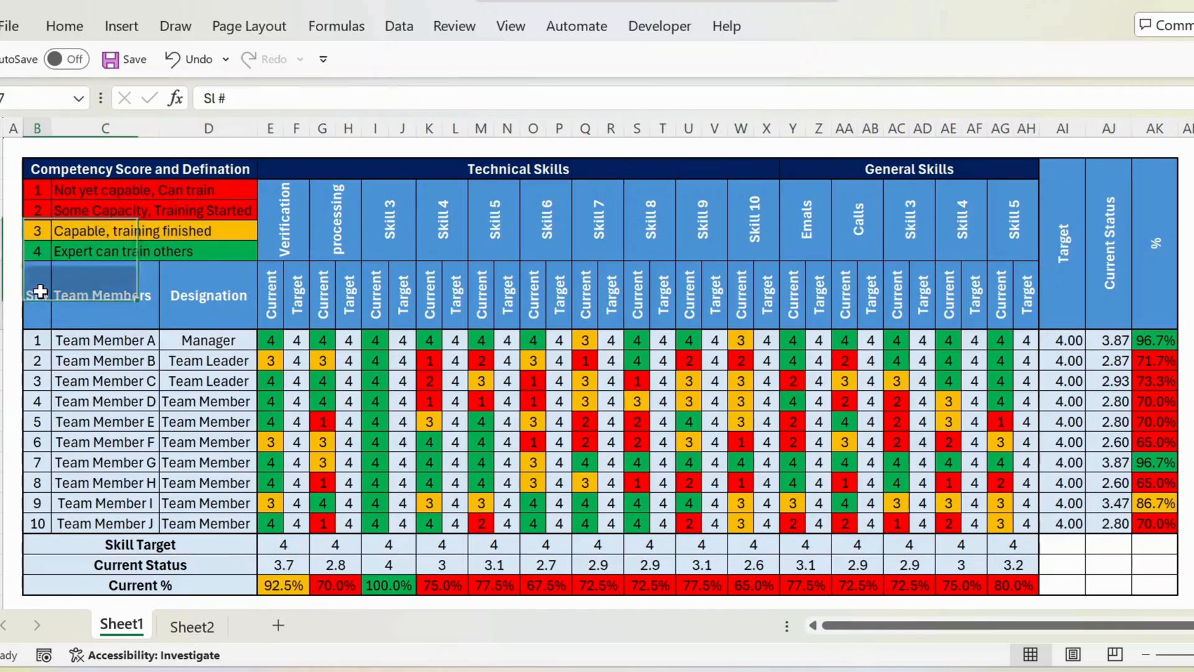
pyautogui.click(112, 296)
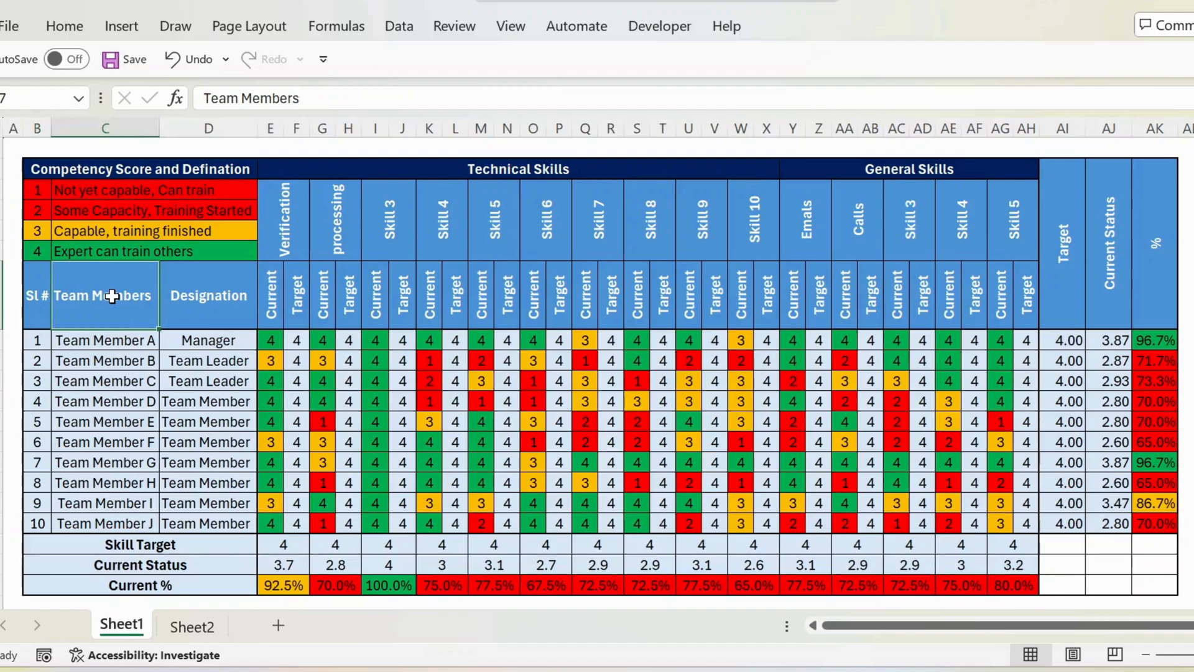
pyautogui.click(206, 301)
pyautogui.click(105, 299)
pyautogui.click(198, 302)
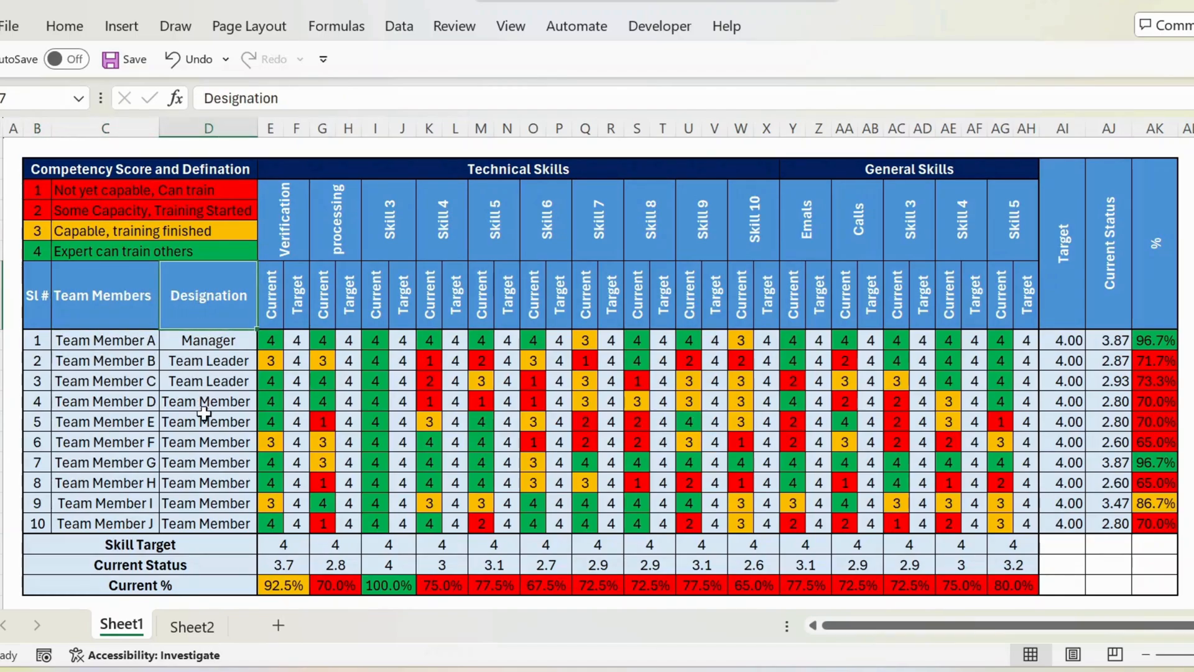
pyautogui.click(296, 344)
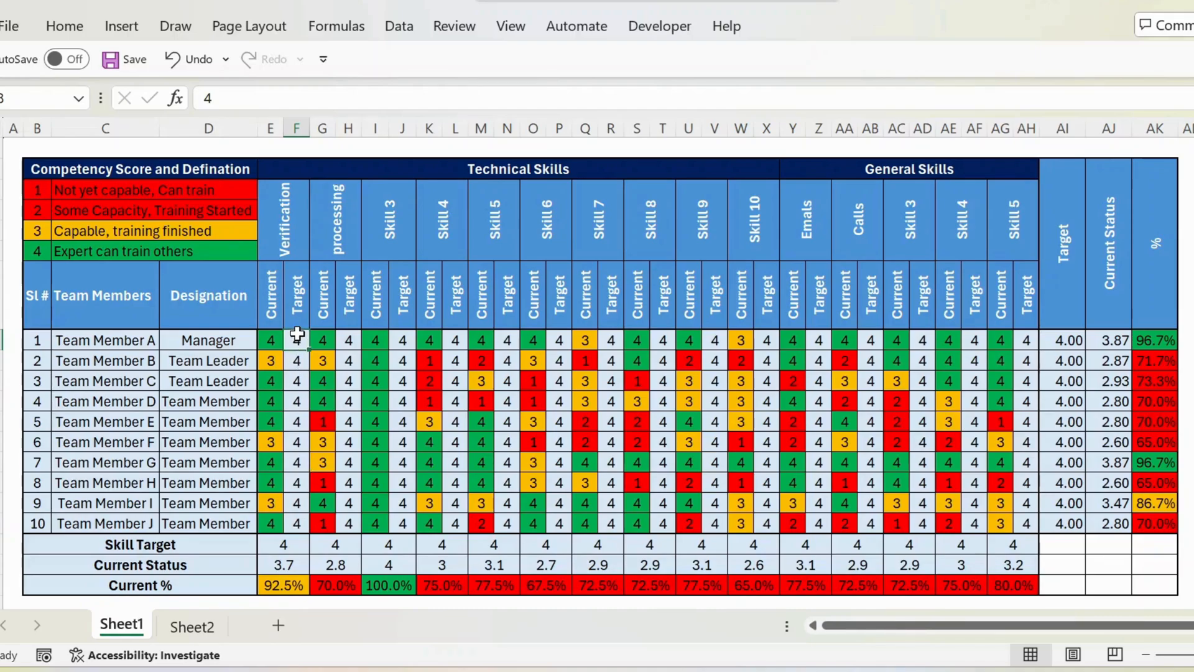
pyautogui.moveTo(298, 360); pyautogui.dragTo(298, 518)
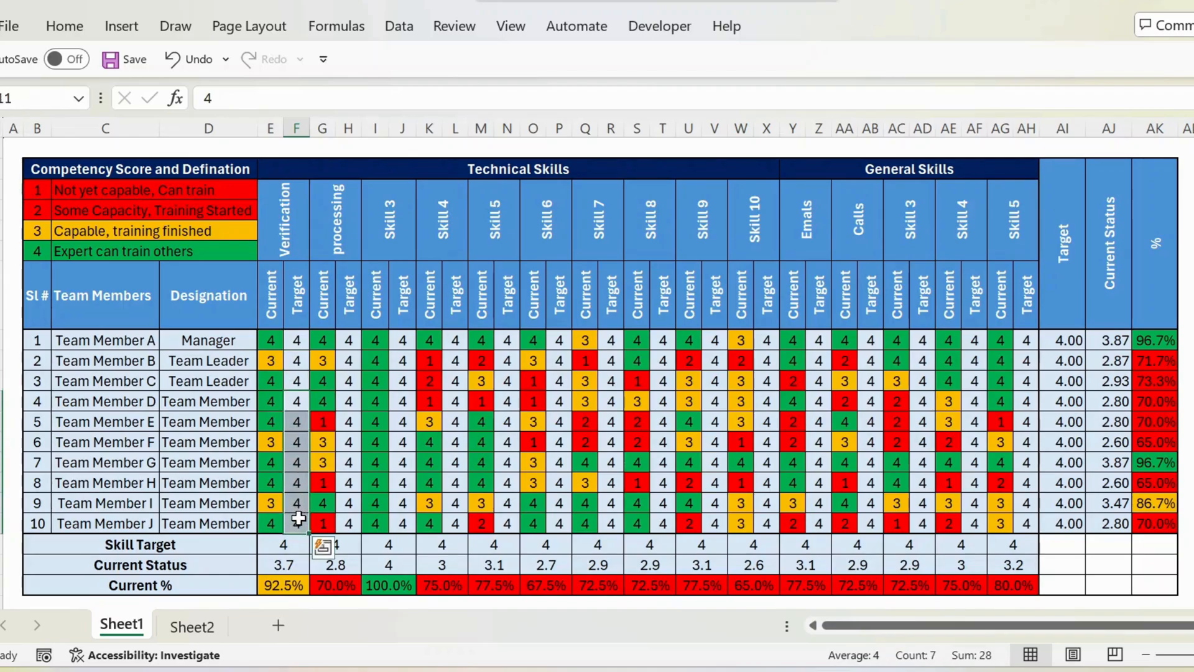
# Try a current Verification score of 2 for Team Member A, and undo the change
pyautogui.click(272, 336)
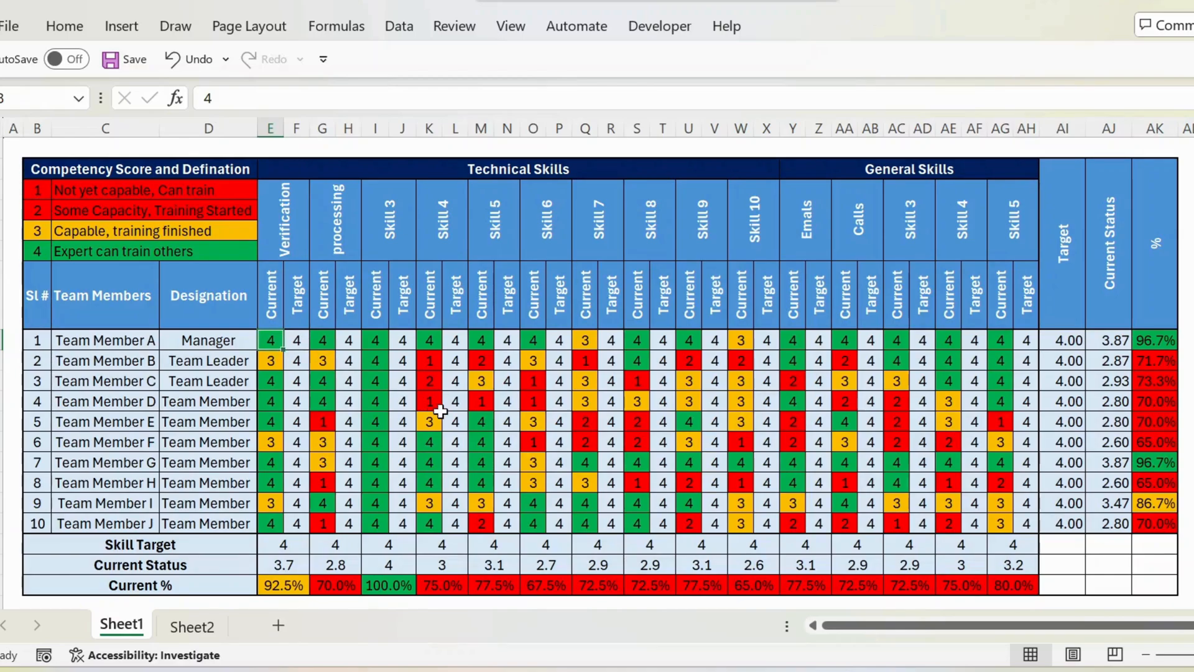
pyautogui.write('2')
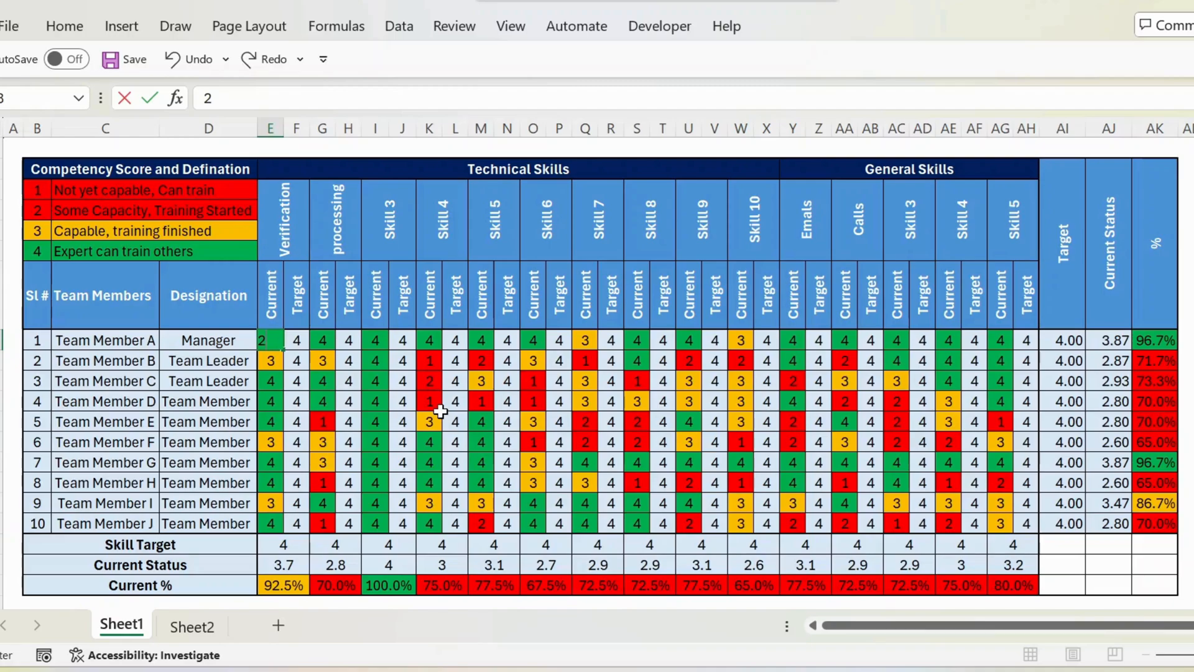
pyautogui.press('Return')
pyautogui.click(273, 338)
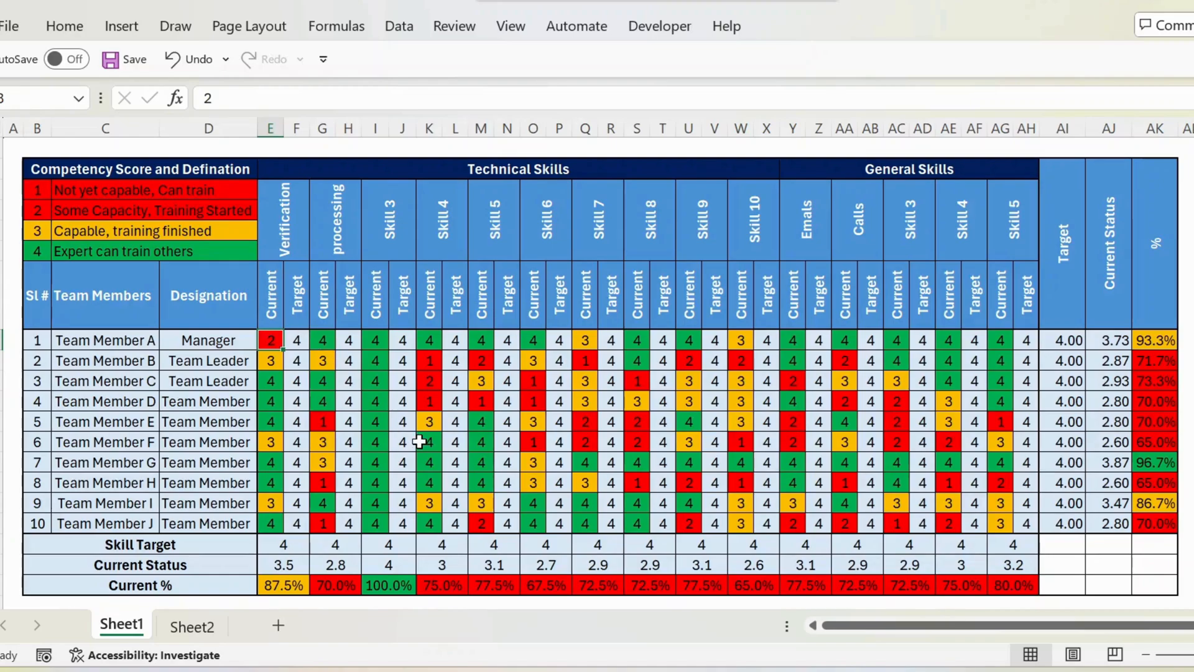
pyautogui.hotkey('ctrl', 'z')
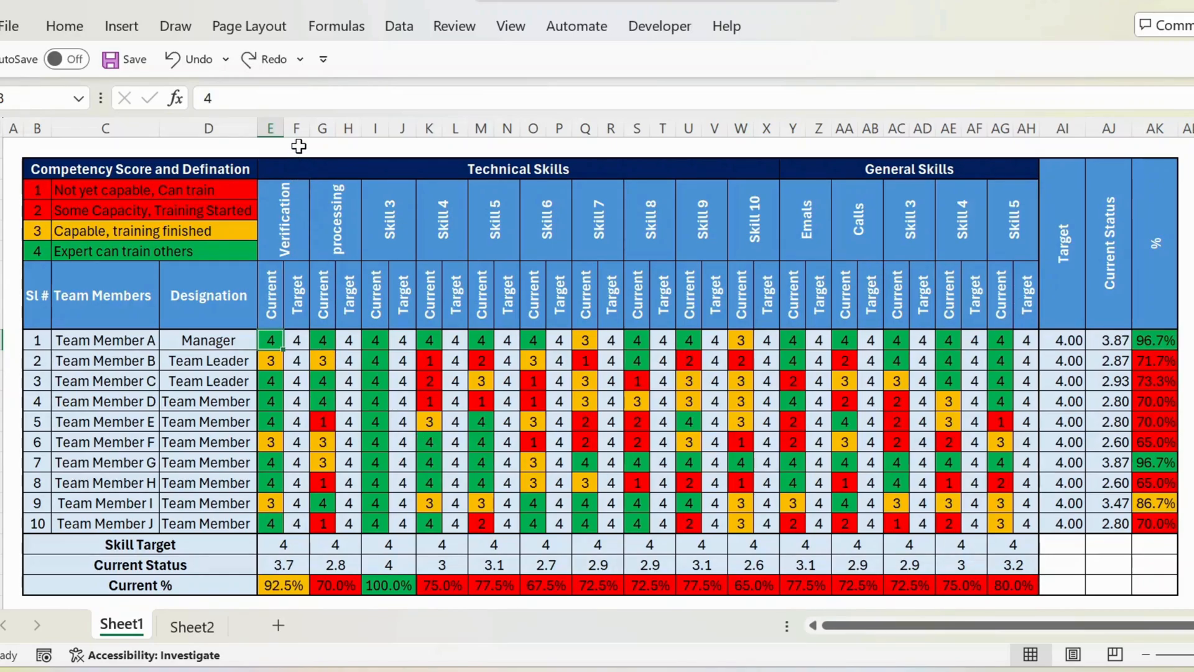
# Inspect the Verification score columns and the formula behind Team Member A's overall Target
pyautogui.click(296, 128)
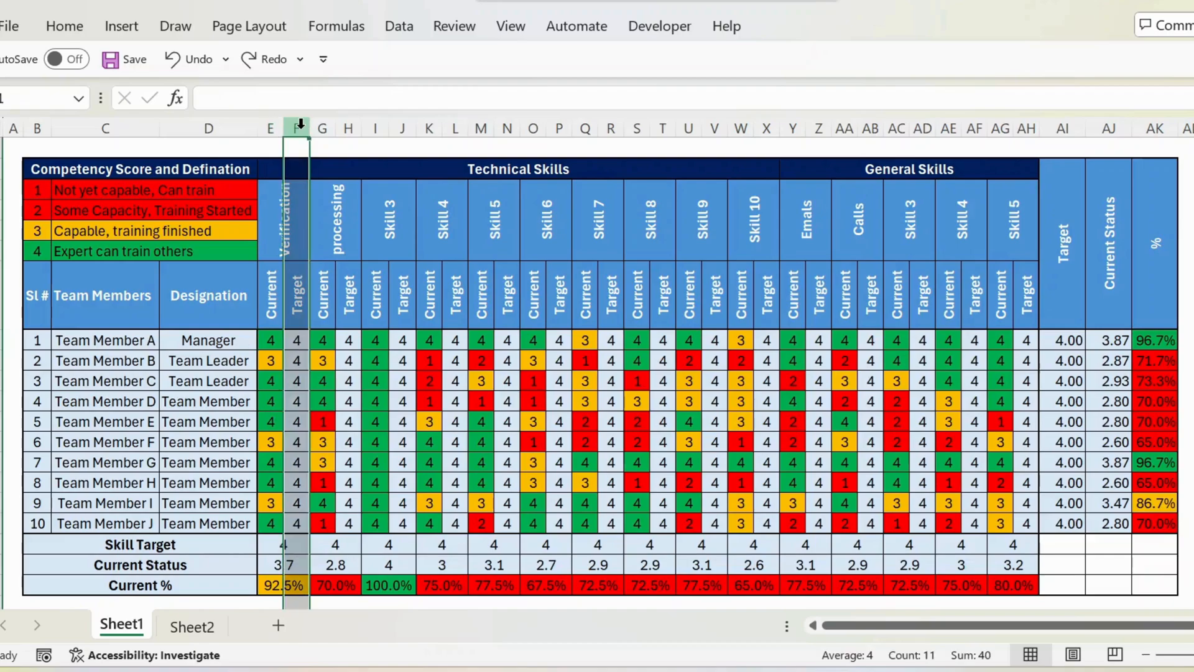
pyautogui.click(270, 341)
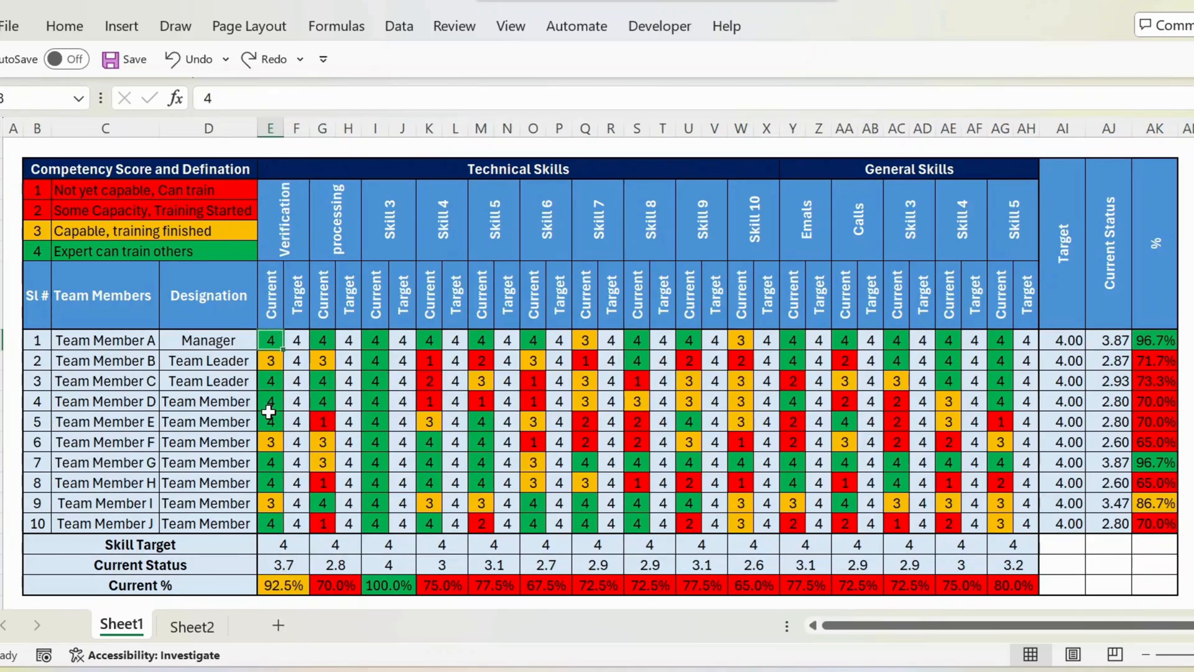
pyautogui.click(1066, 245)
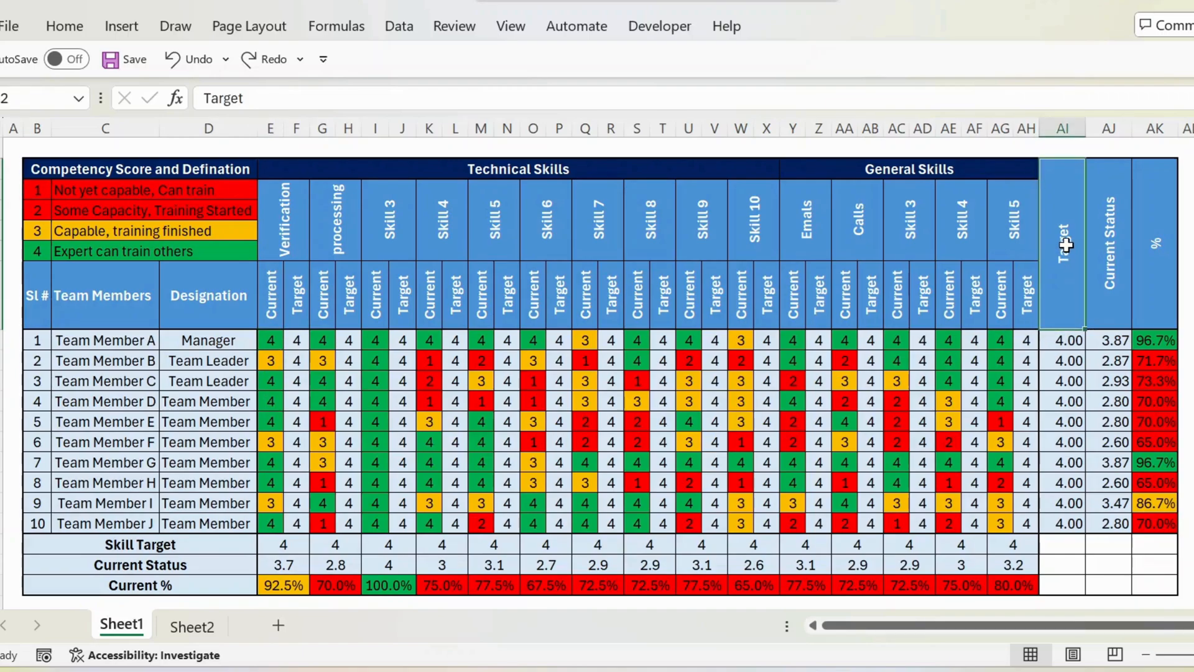
pyautogui.click(1068, 337)
pyautogui.doubleClick(1068, 337)
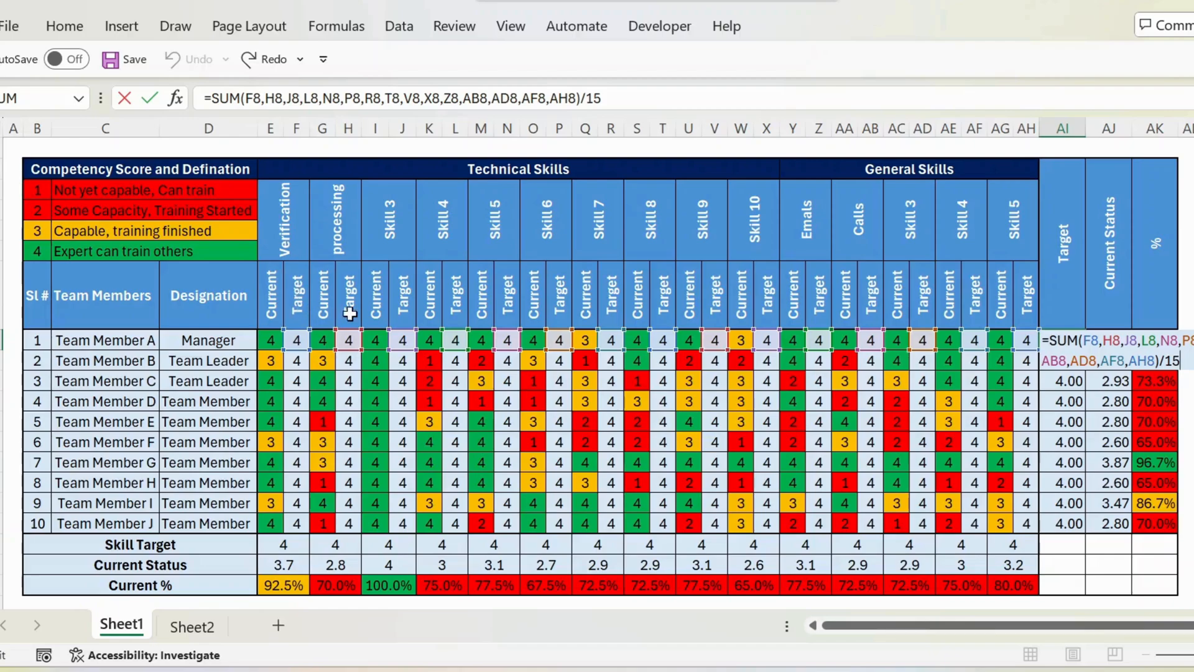
pyautogui.hotkey('ctrl', 'Return')
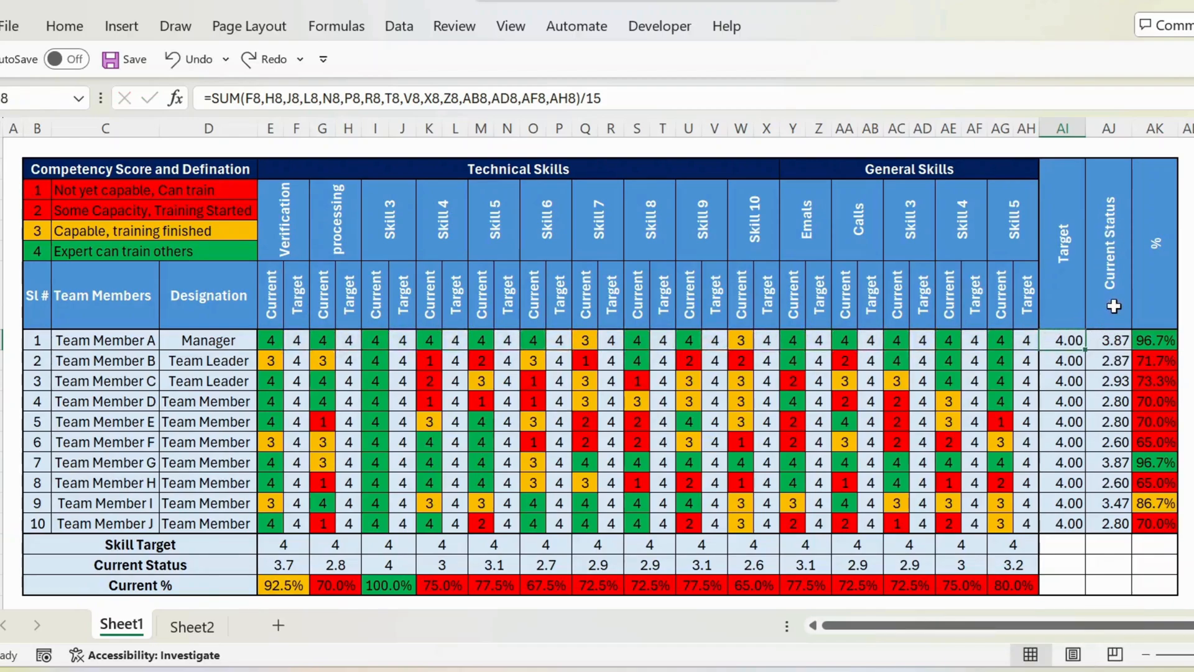
# Inspect the formulas behind Team Member A's overall Current Status and percentage
pyautogui.click(1112, 339)
pyautogui.doubleClick(1112, 339)
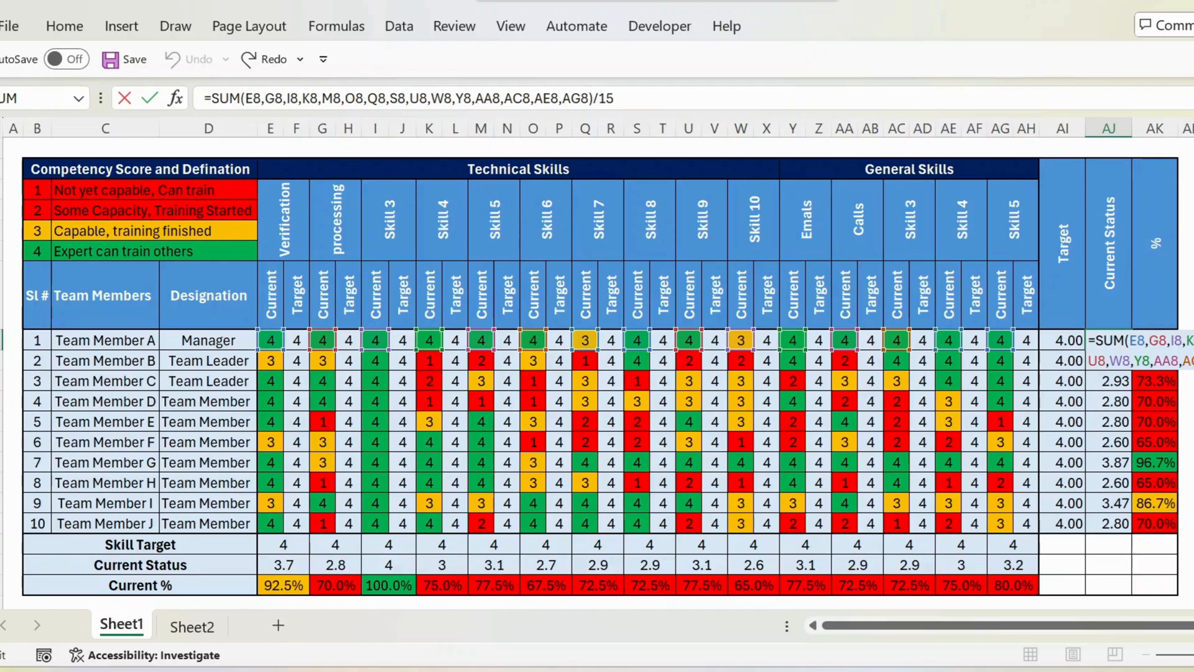
pyautogui.press('Return')
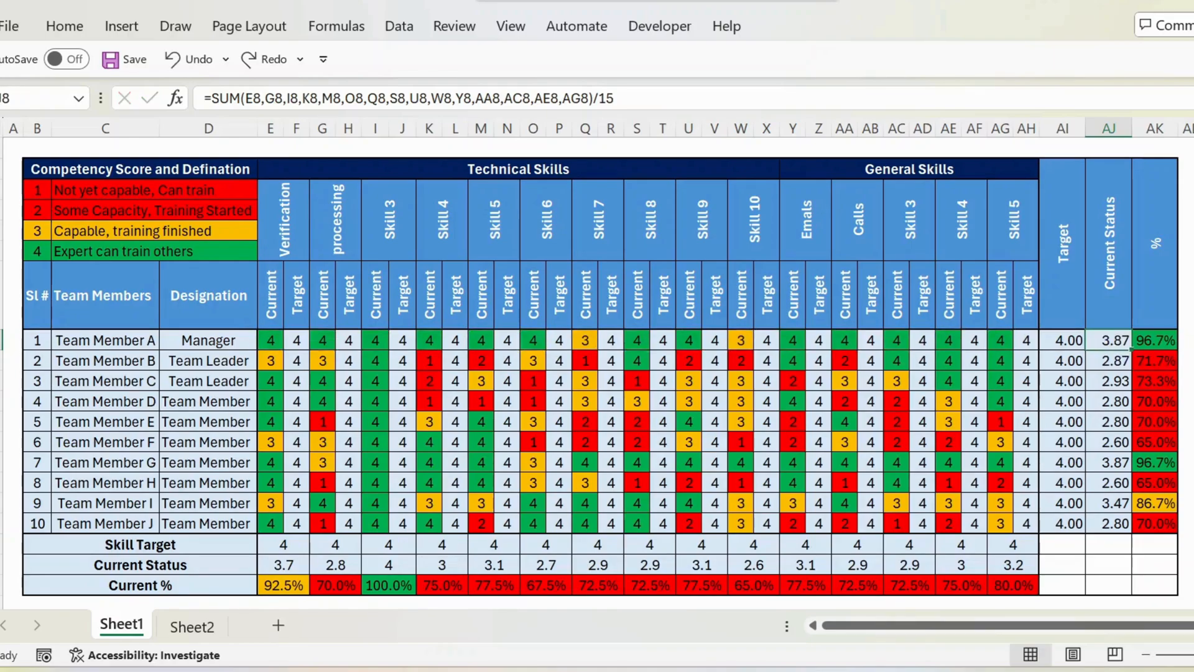
pyautogui.click(1155, 340)
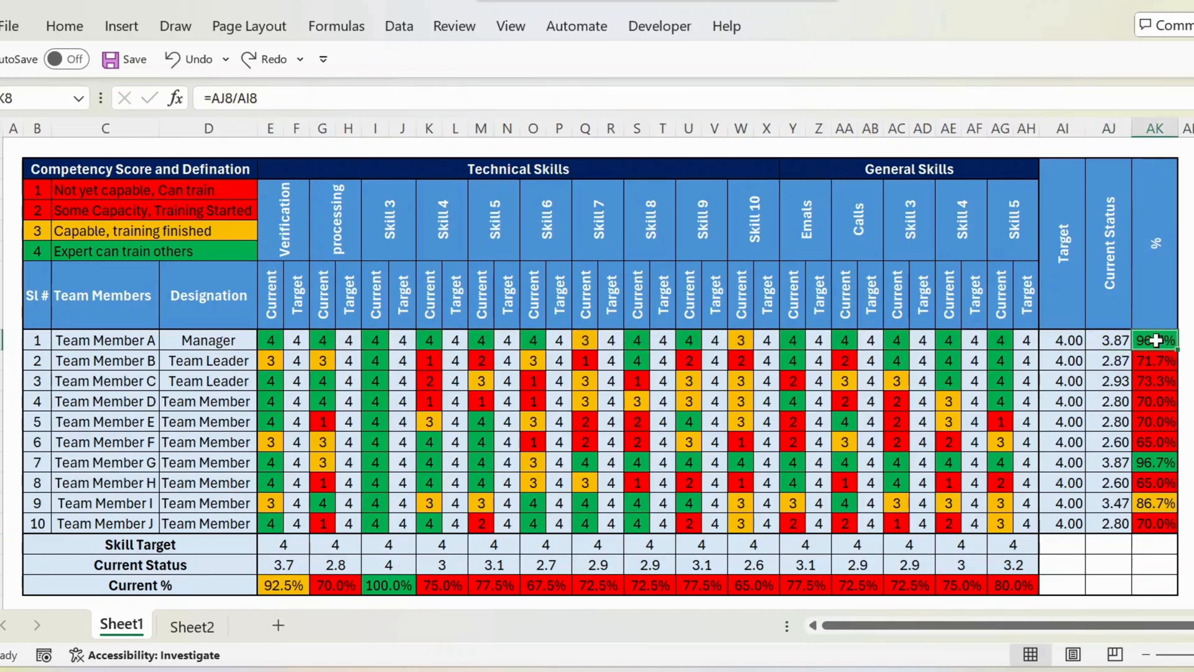
pyautogui.doubleClick(1156, 340)
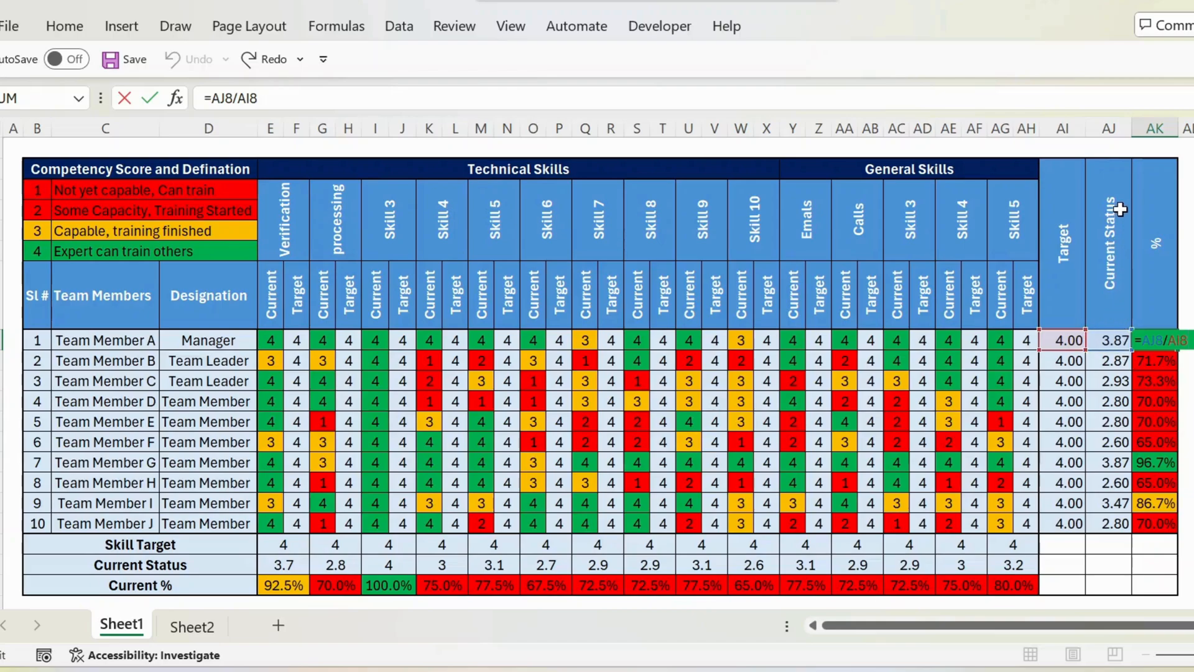
pyautogui.hotkey('ctrl', 'Return')
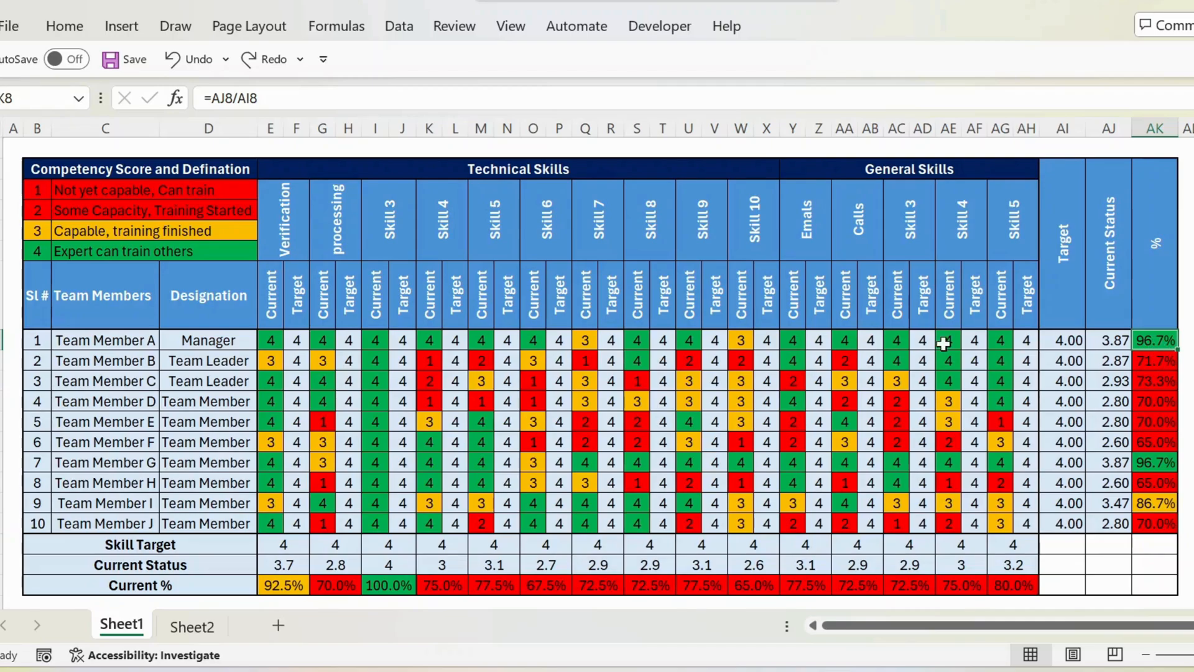
# Try a current score of 1 for Team Member A in General Skill 5, and undo the change
pyautogui.click(1003, 341)
pyautogui.write('1')
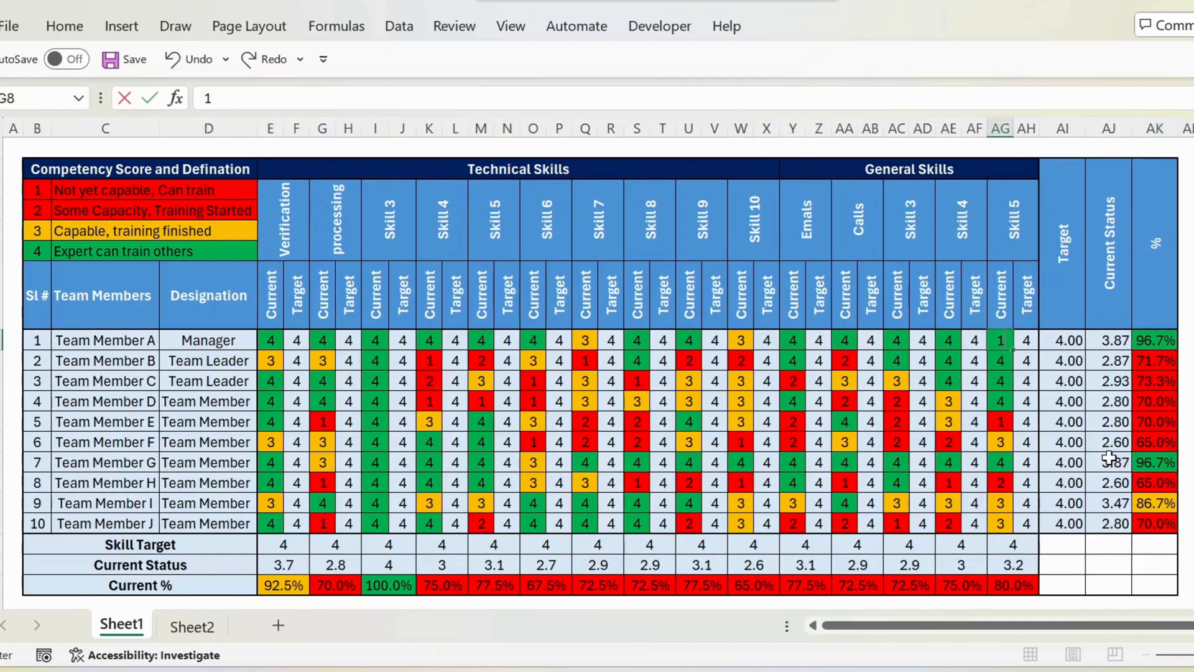
pyautogui.press('Tab')
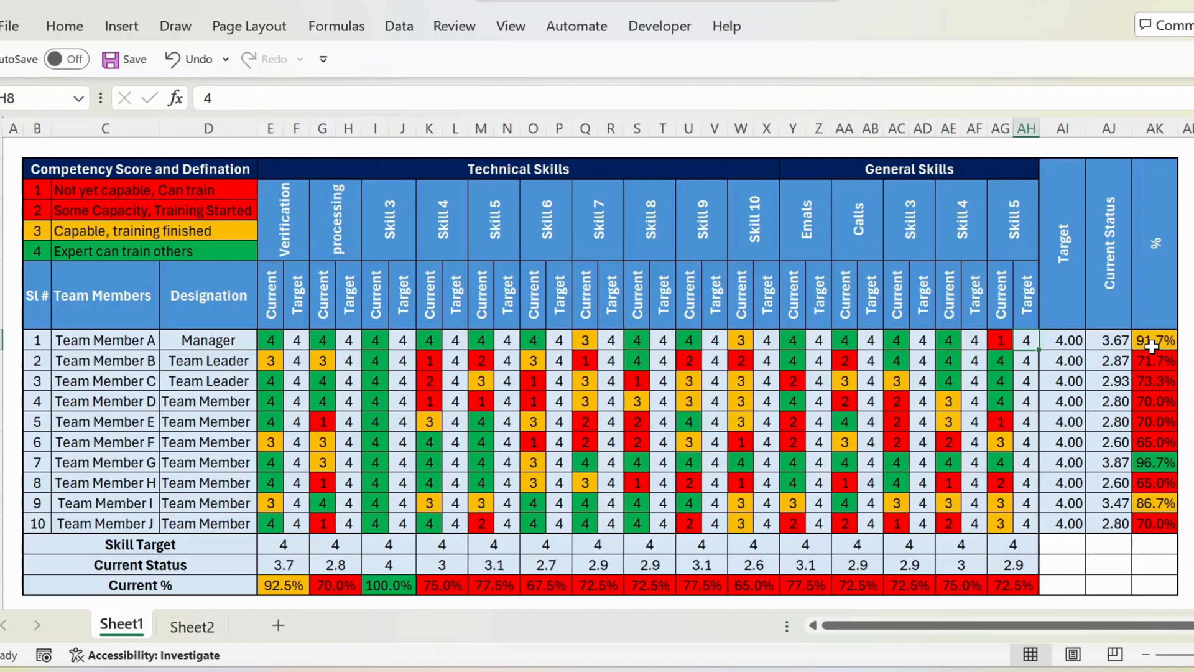
pyautogui.hotkey('ctrl', 'z')
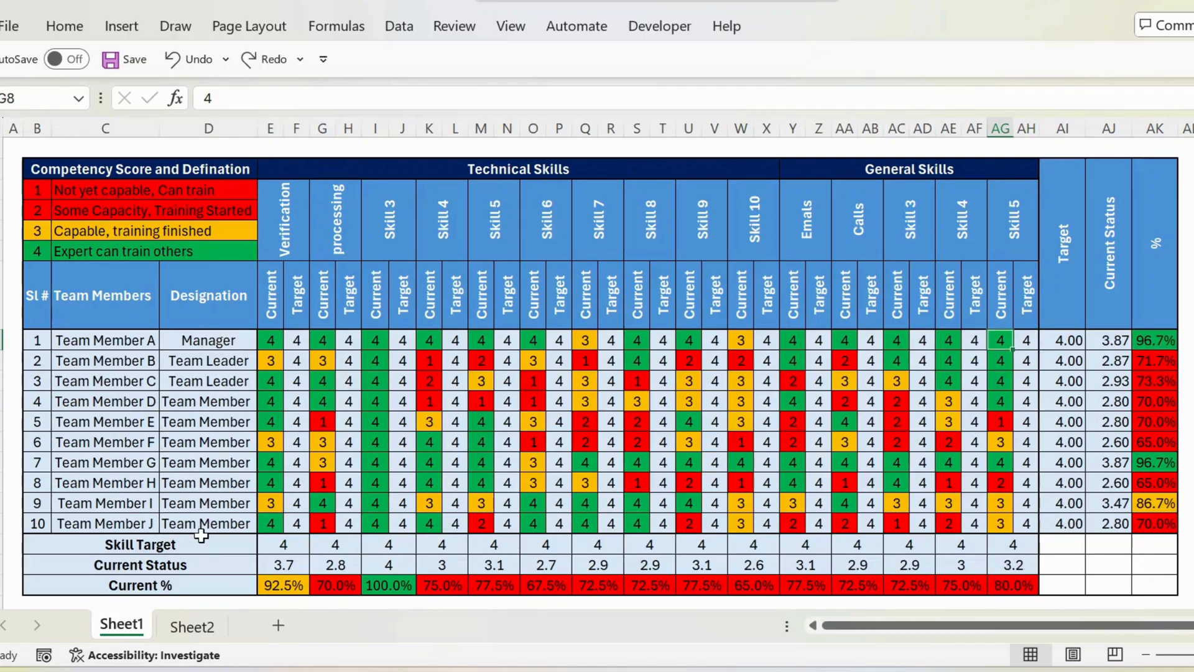
# Review the Verification Skill Target cell, the first team member rows and the Verification columns
pyautogui.click(283, 547)
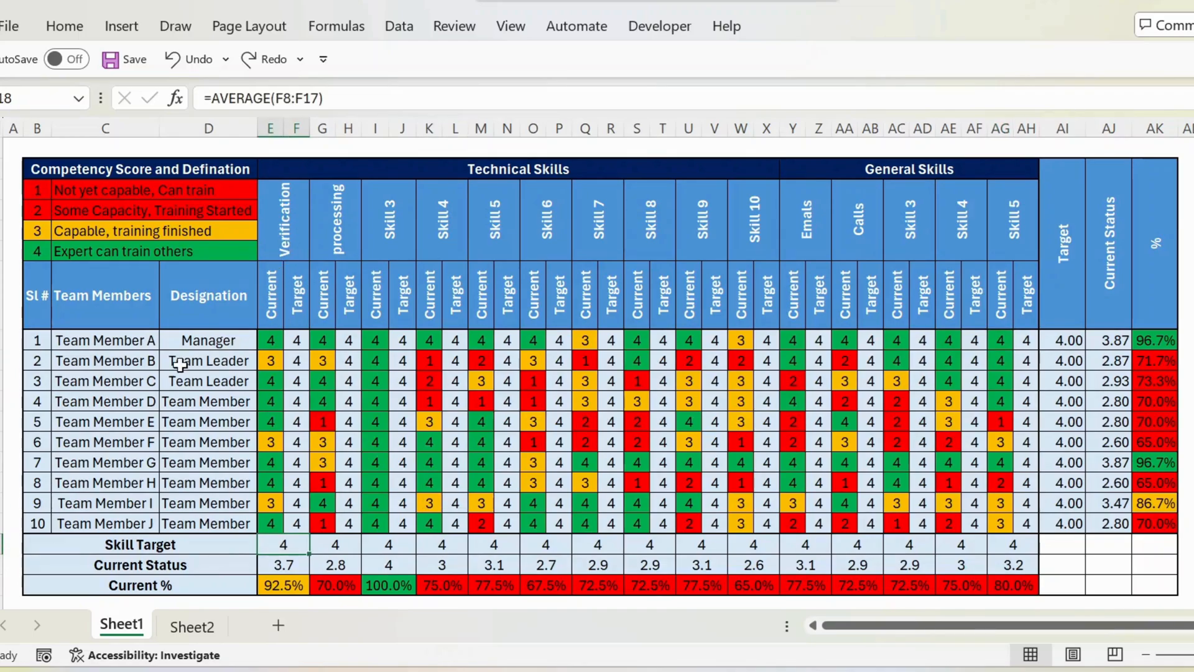
pyautogui.click(2, 340)
pyautogui.click(2, 360)
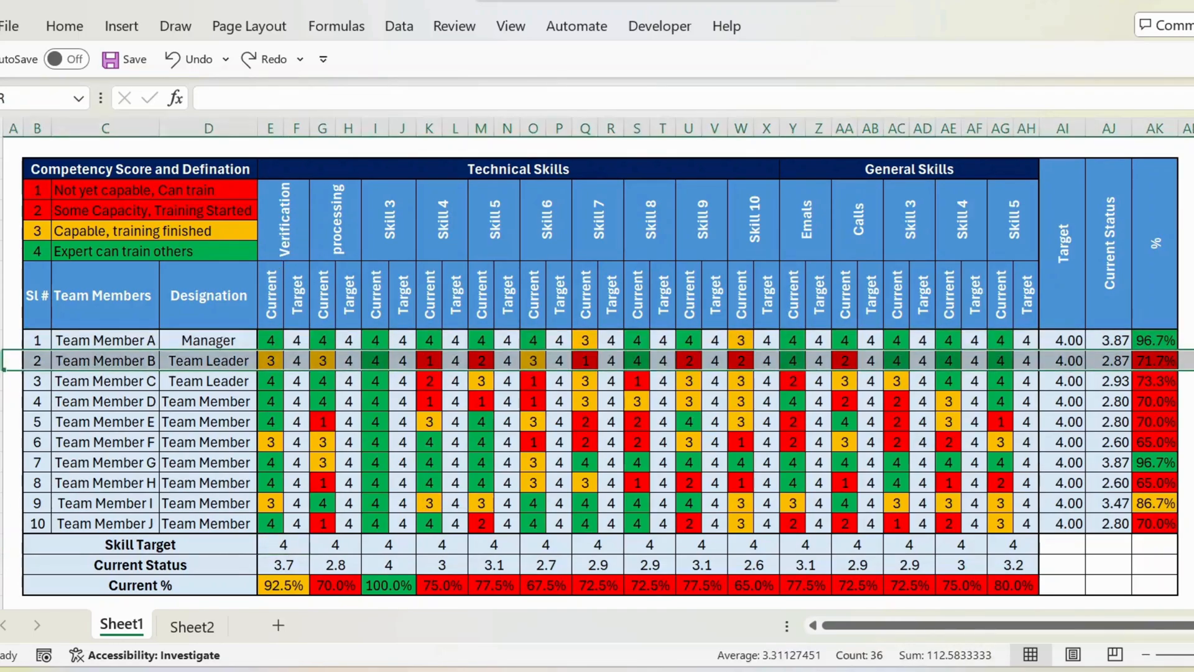
pyautogui.click(2, 381)
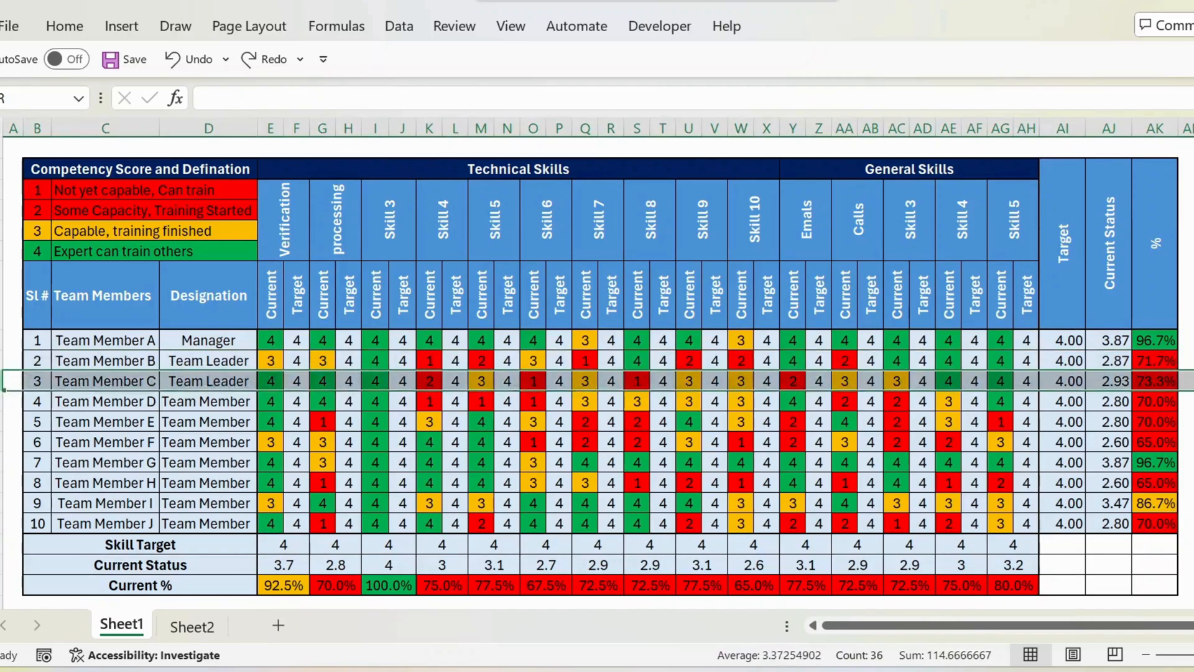
pyautogui.click(267, 118)
pyautogui.click(297, 122)
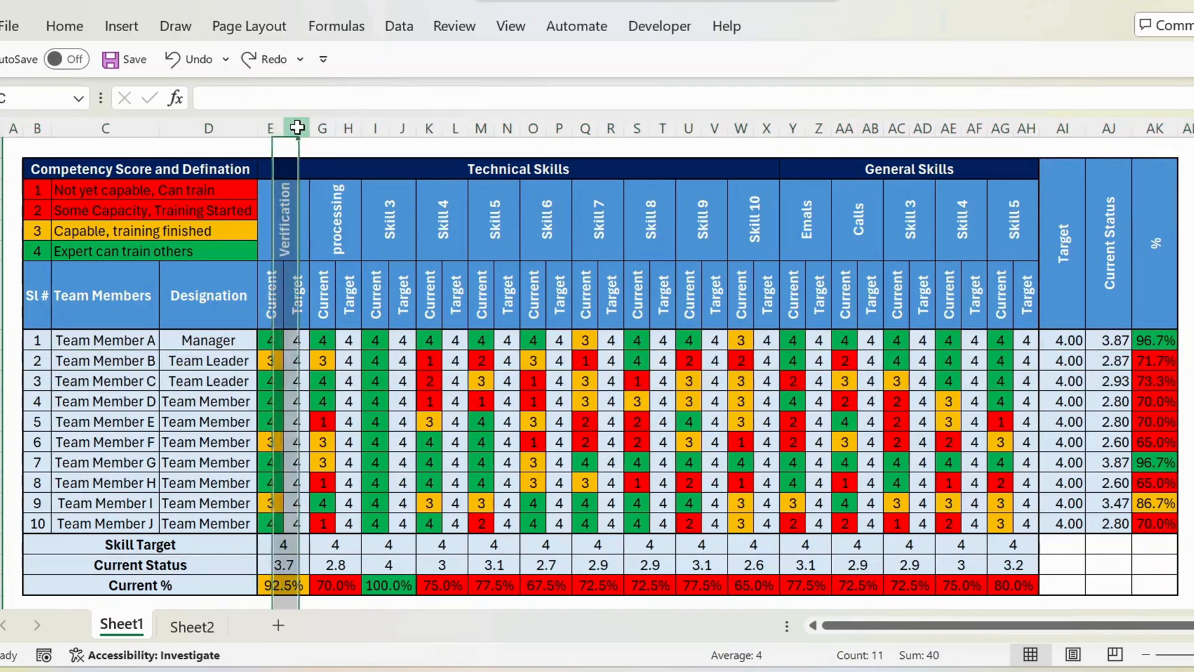
pyautogui.click(276, 219)
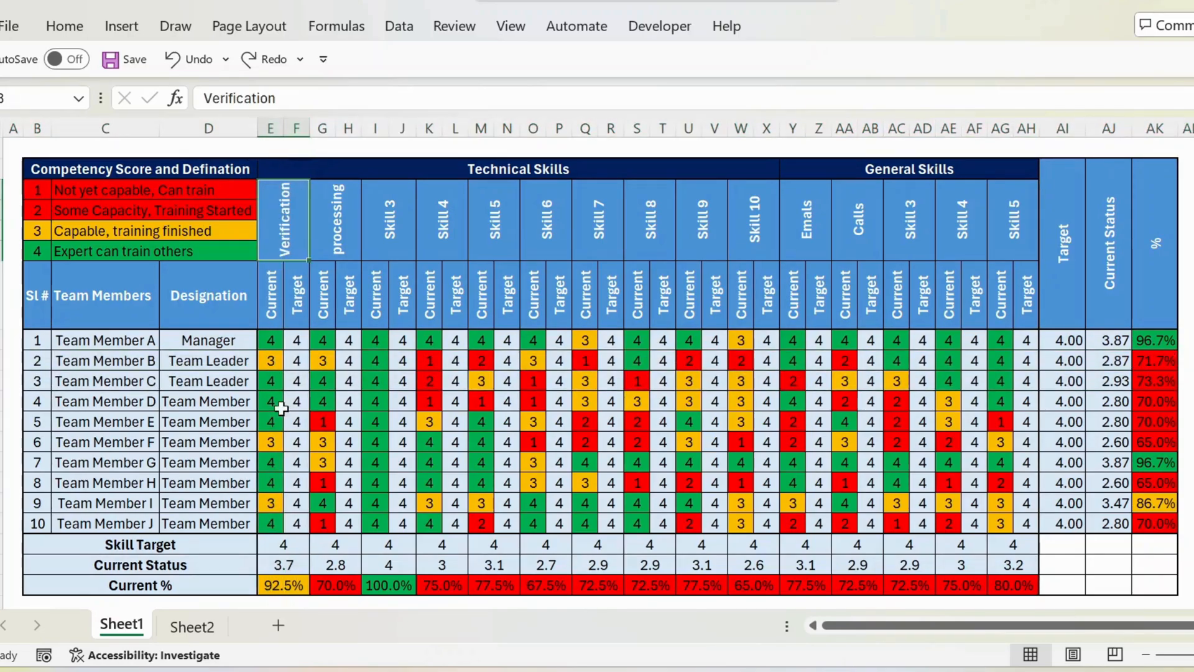
# Inspect the formulas behind Verification's Skill Target, Current Status and Current %
pyautogui.click(283, 544)
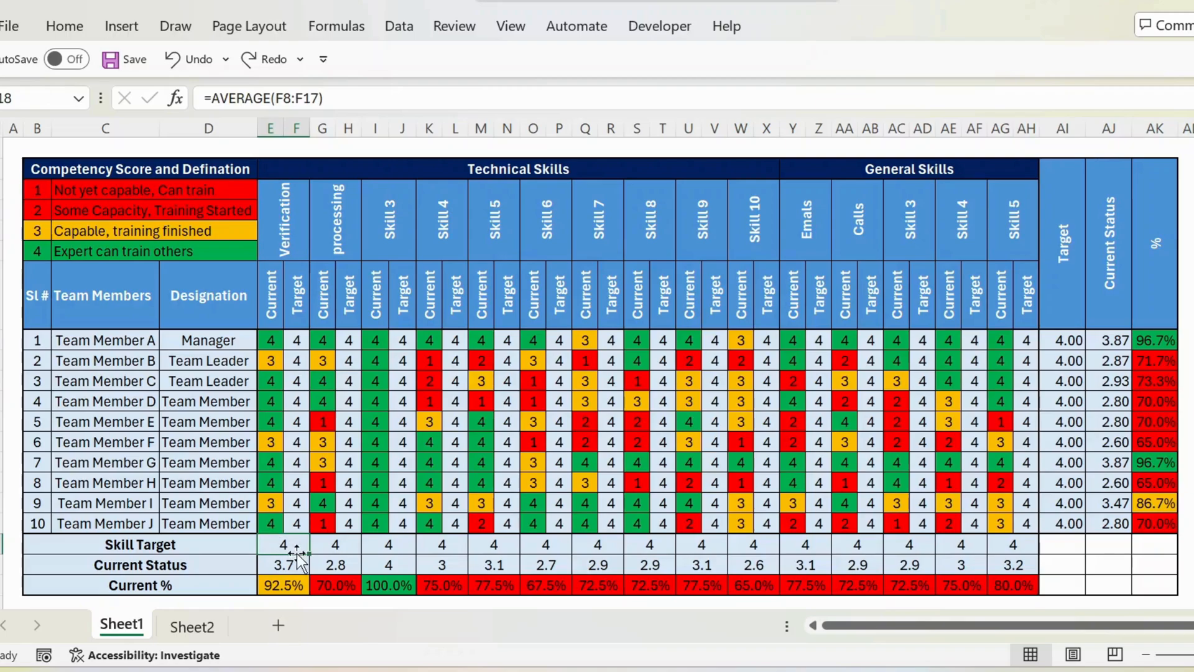
pyautogui.press('F2')
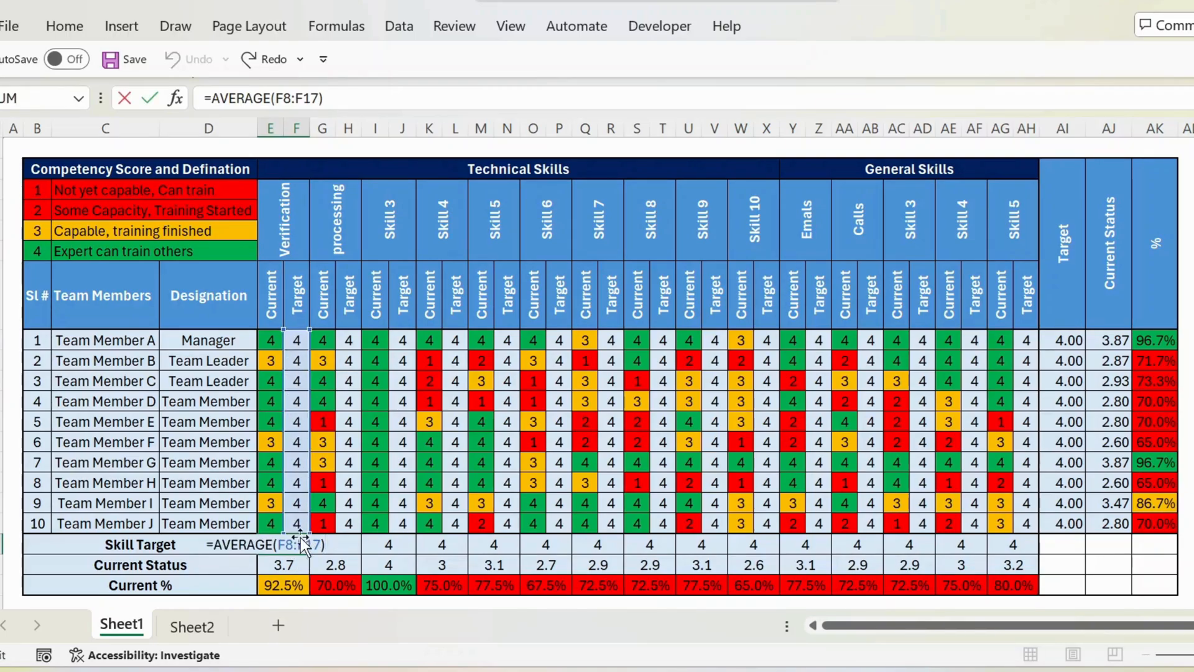
pyautogui.click(283, 565)
pyautogui.press('F2')
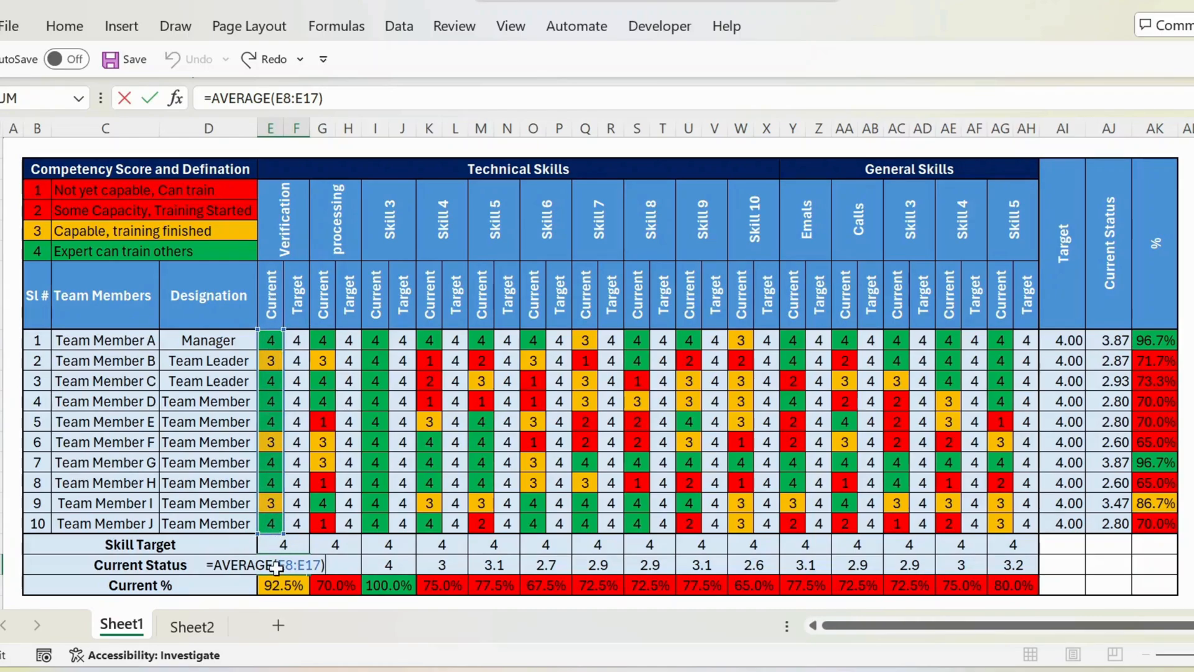
pyautogui.press('Return')
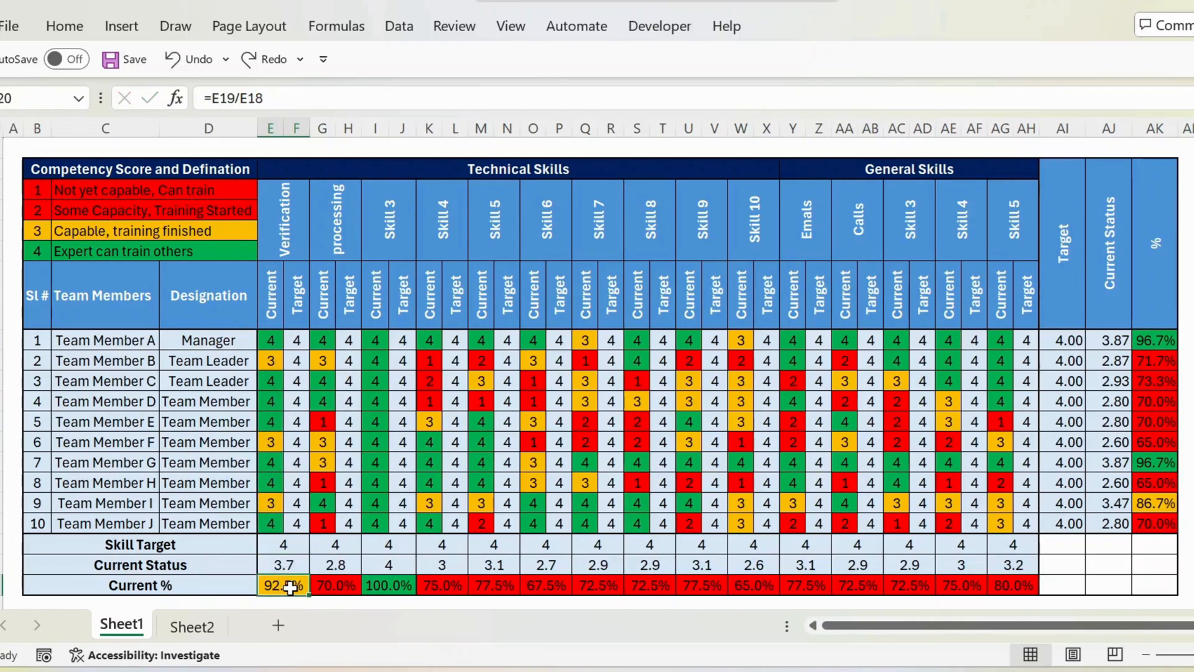
pyautogui.press('F2')
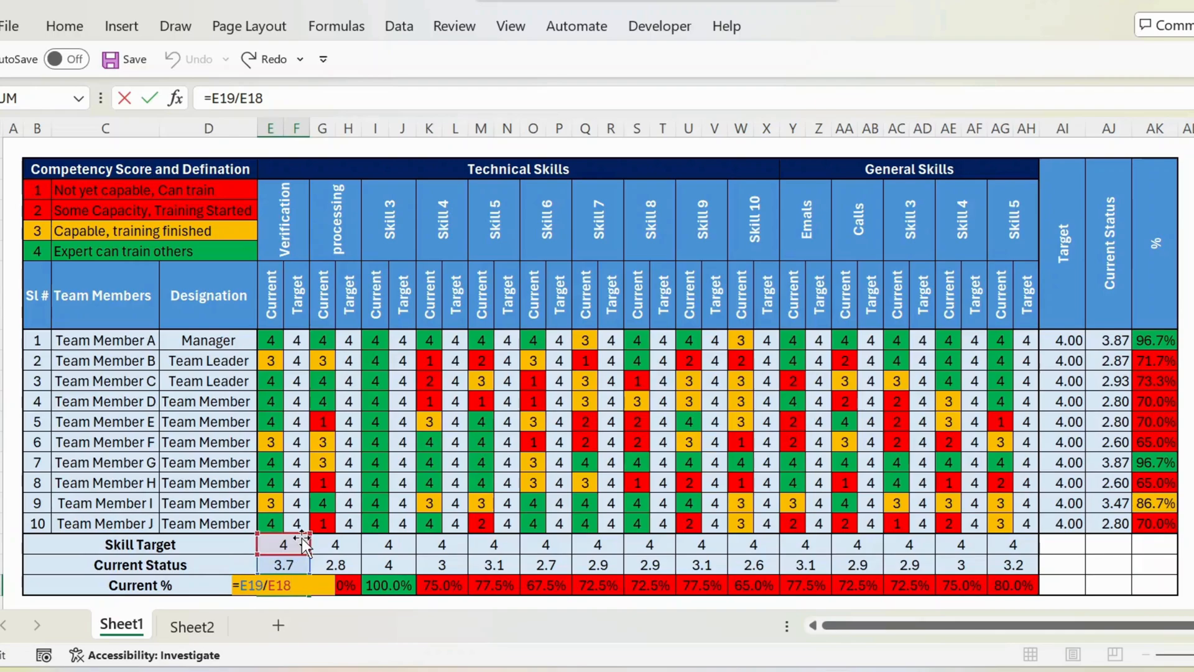
pyautogui.press('Escape')
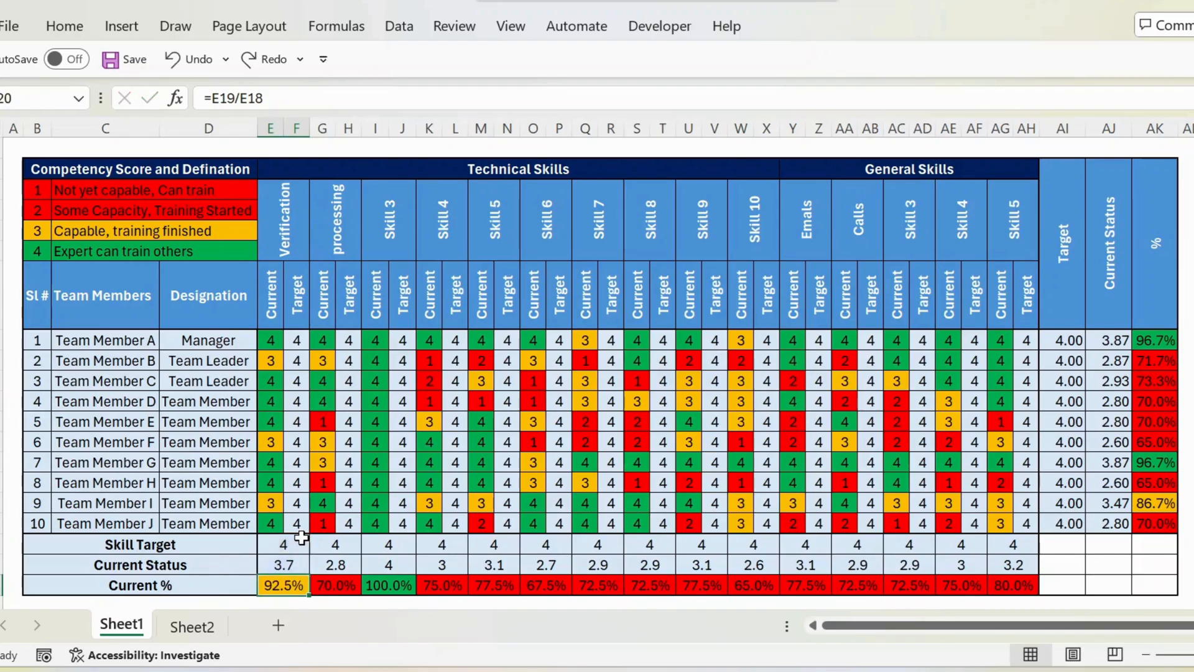
# Insert two blank rows above Team Member H
pyautogui.click(3, 482)
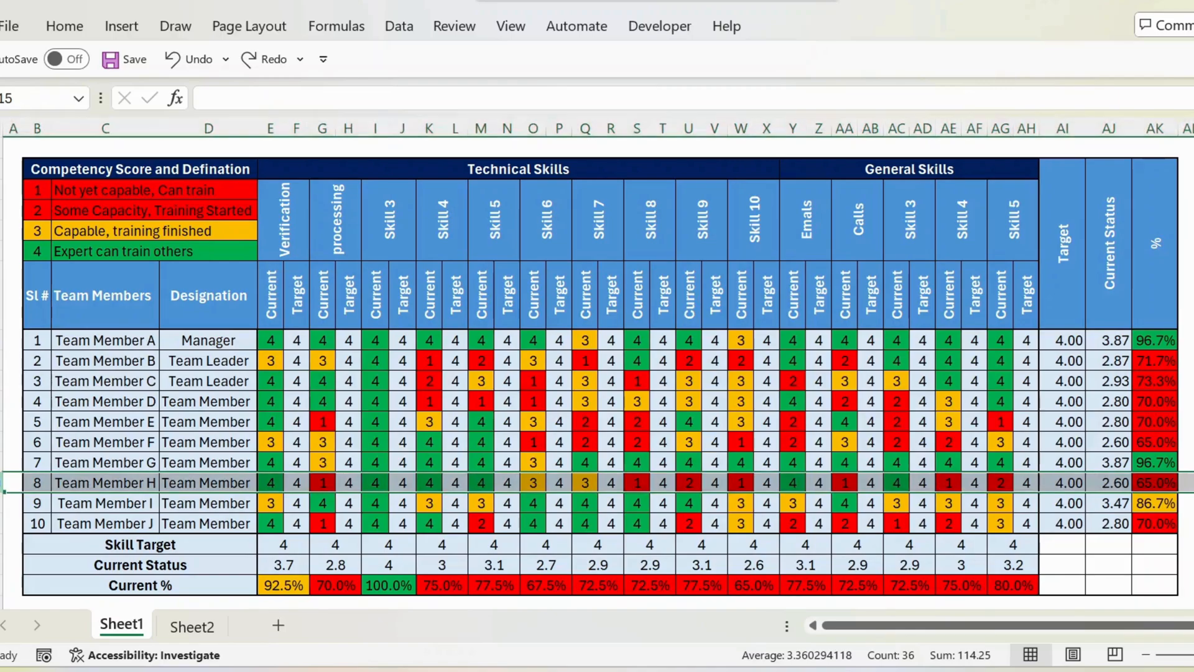
pyautogui.hotkey('ctrl', 'shift', '+')
pyautogui.hotkey('ctrl', 'shift', '+')
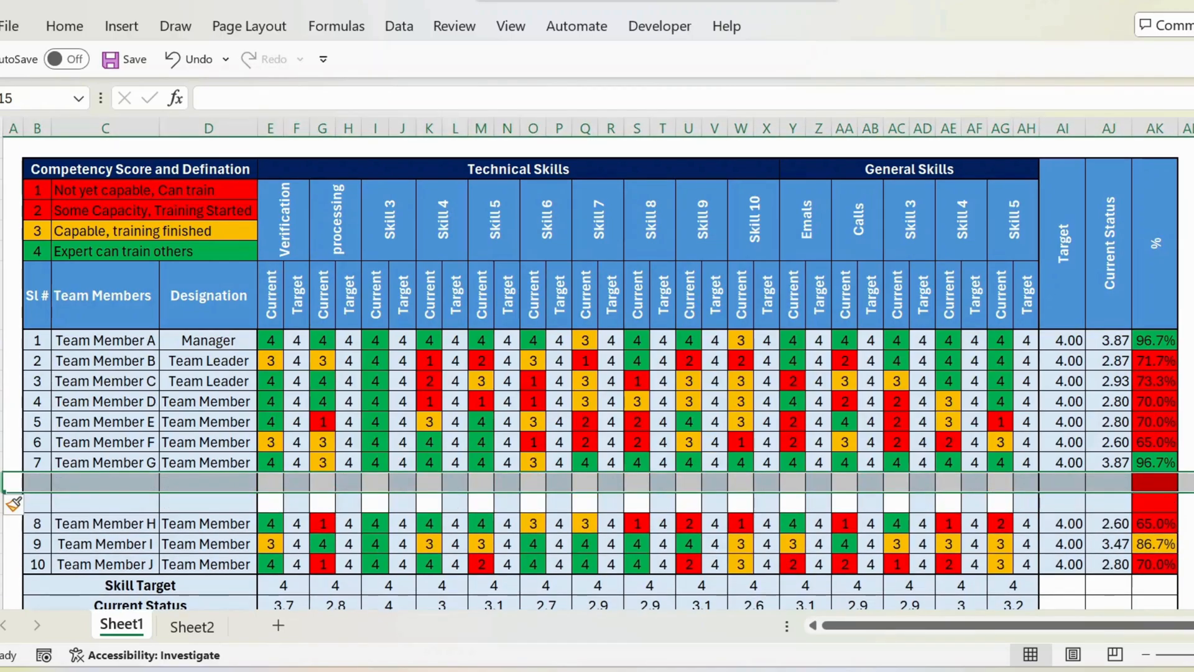
# Copy Team Member G's designation, Team Member, into both blank rows below it
pyautogui.press('Down')
pyautogui.press('Down')
pyautogui.press('Right')
pyautogui.press('Right')
pyautogui.press('Right')
pyautogui.press('Right')
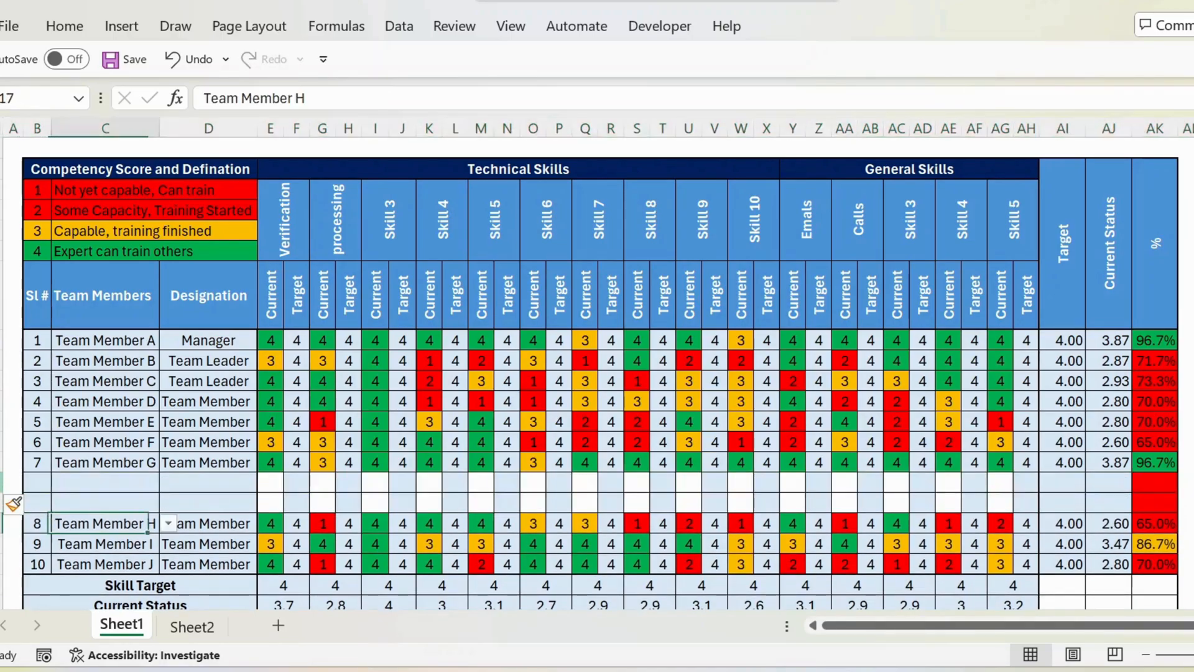
pyautogui.press('Left')
pyautogui.press('Up')
pyautogui.press('Up')
pyautogui.press('Up')
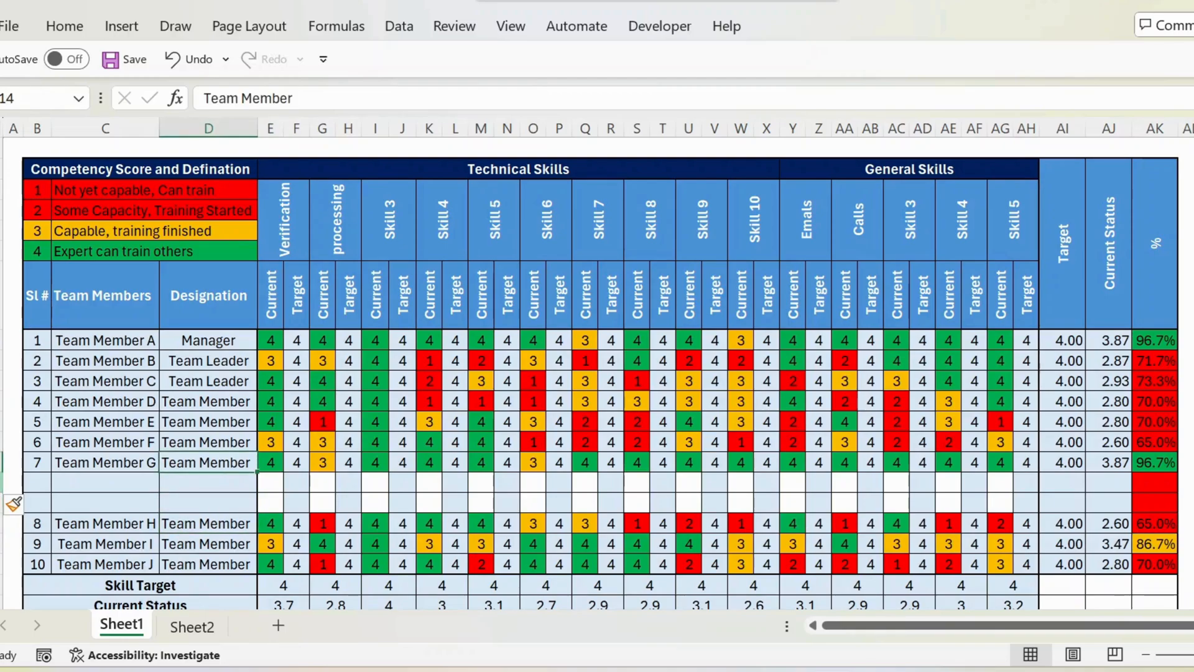
pyautogui.hotkey('ctrl', 'c')
pyautogui.press('Down')
pyautogui.hotkey('ctrl', 'v')
pyautogui.press('Down')
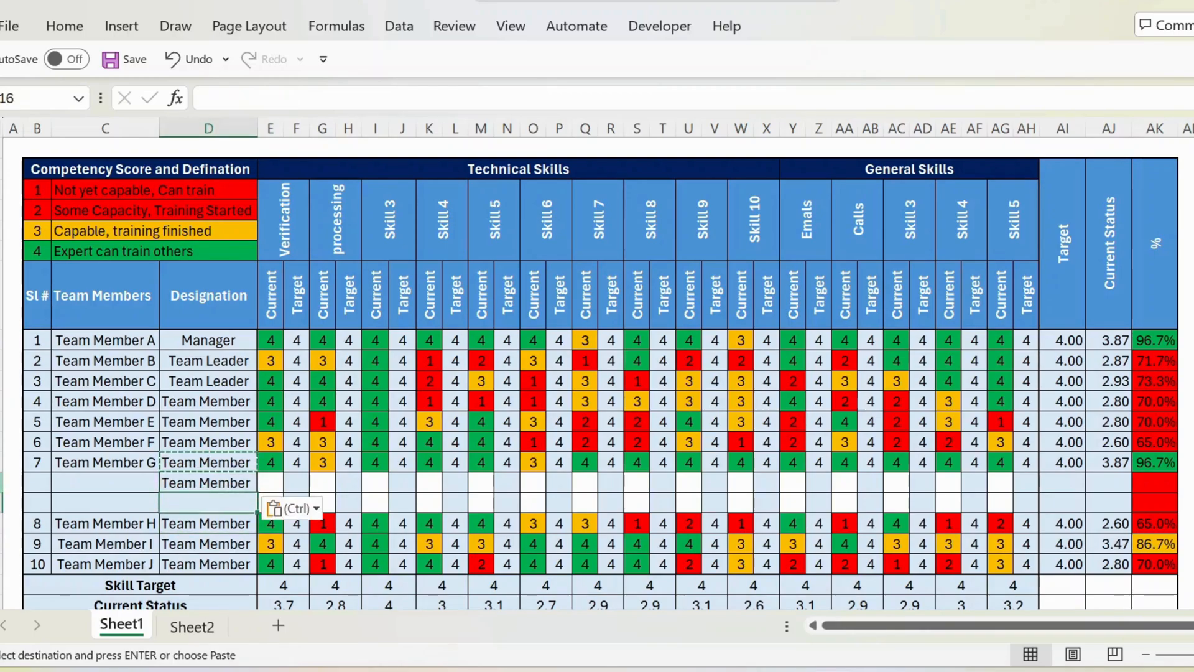
pyautogui.hotkey('ctrl', 'v')
# Enter a Verification target score of 4 in both new rows
pyautogui.press('Right')
pyautogui.press('Right')
pyautogui.press('Up')
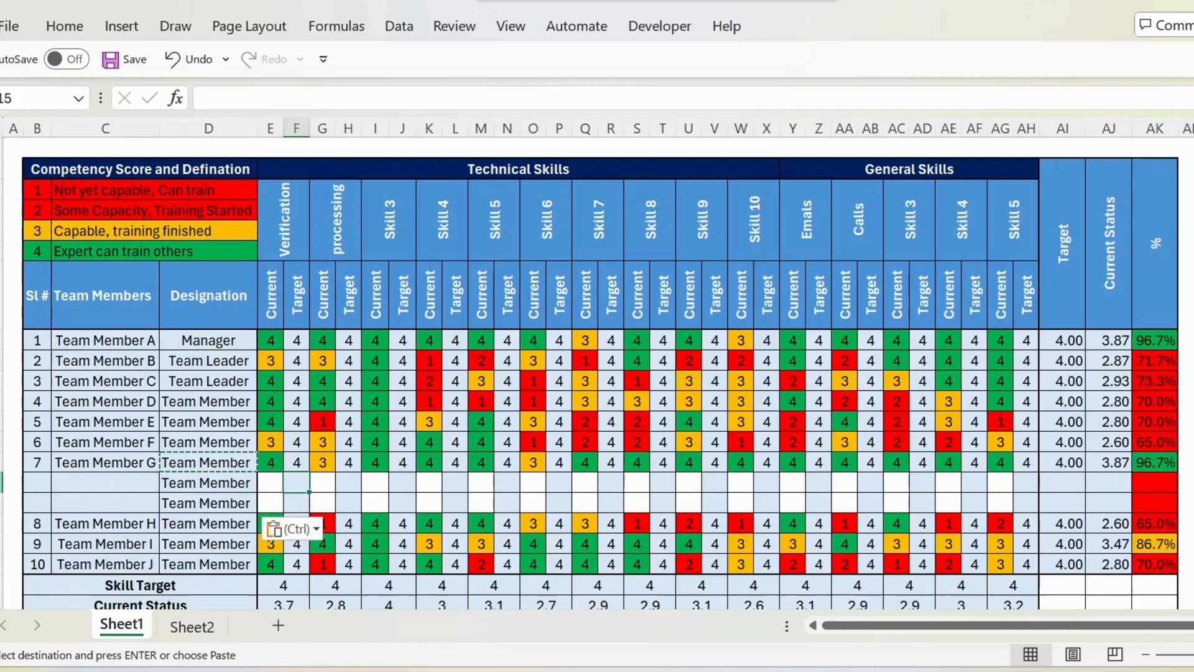
pyautogui.write('4')
pyautogui.press('Return')
pyautogui.write('4')
pyautogui.press('Return')
# Enter current Verification scores of 2 and 1 in the two new rows
pyautogui.press('Up')
pyautogui.press('Up')
pyautogui.press('Left')
pyautogui.write('2')
pyautogui.press('Return')
pyautogui.write('1')
pyautogui.press('Return')
# Check that Verification's Skill Target, Current Status and Current % formulas take the two new rows into account
pyautogui.press('Down')
pyautogui.press('Down')
pyautogui.press('Down')
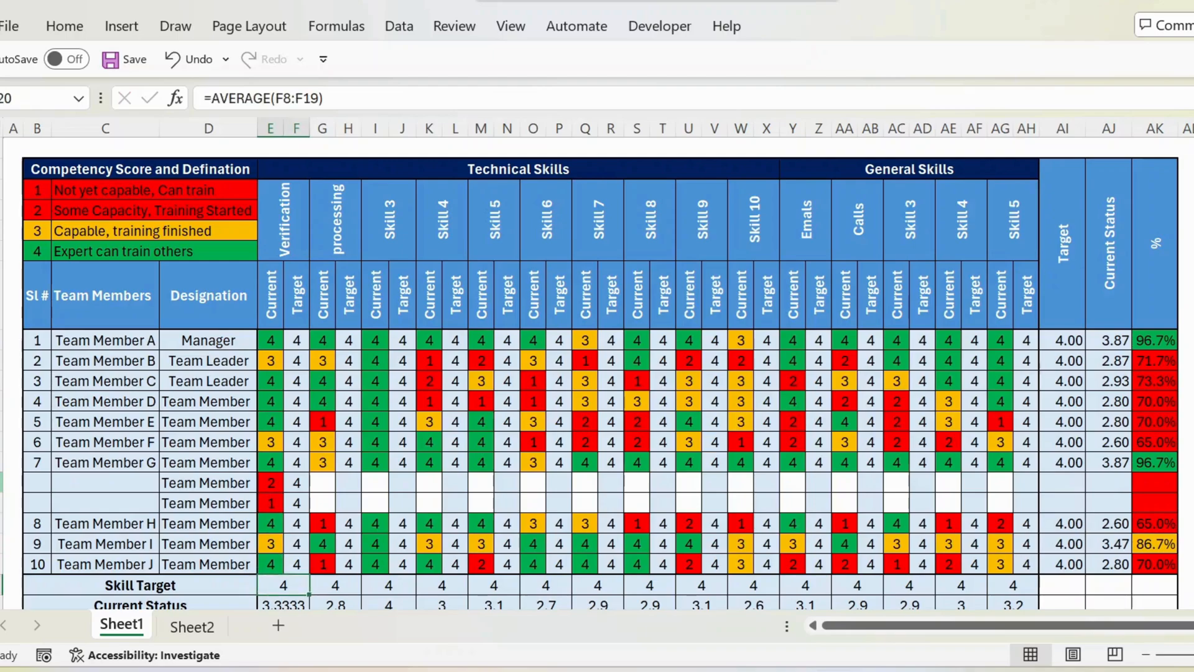
pyautogui.press('F2')
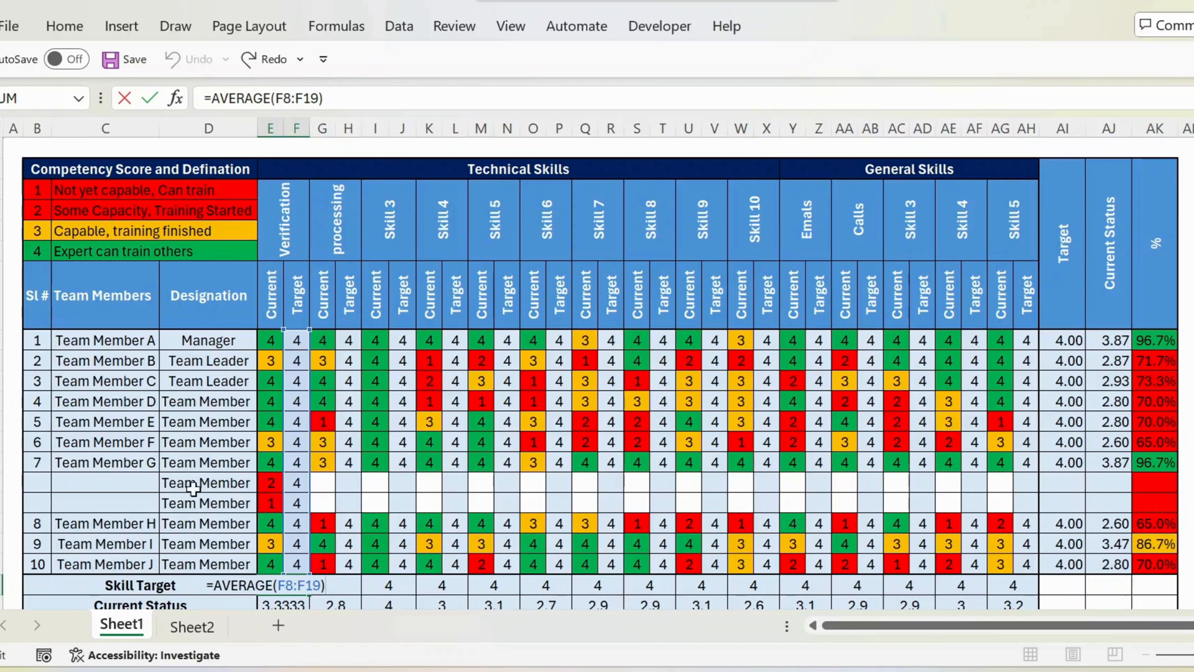
pyautogui.press('Escape')
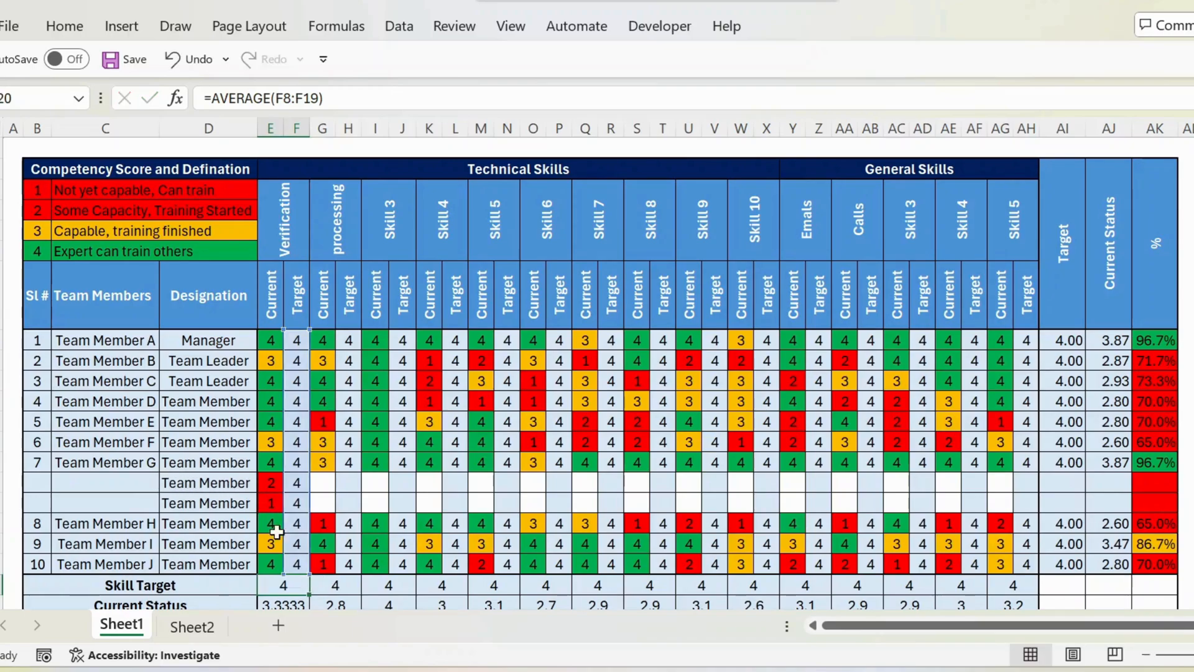
pyautogui.doubleClick(280, 601)
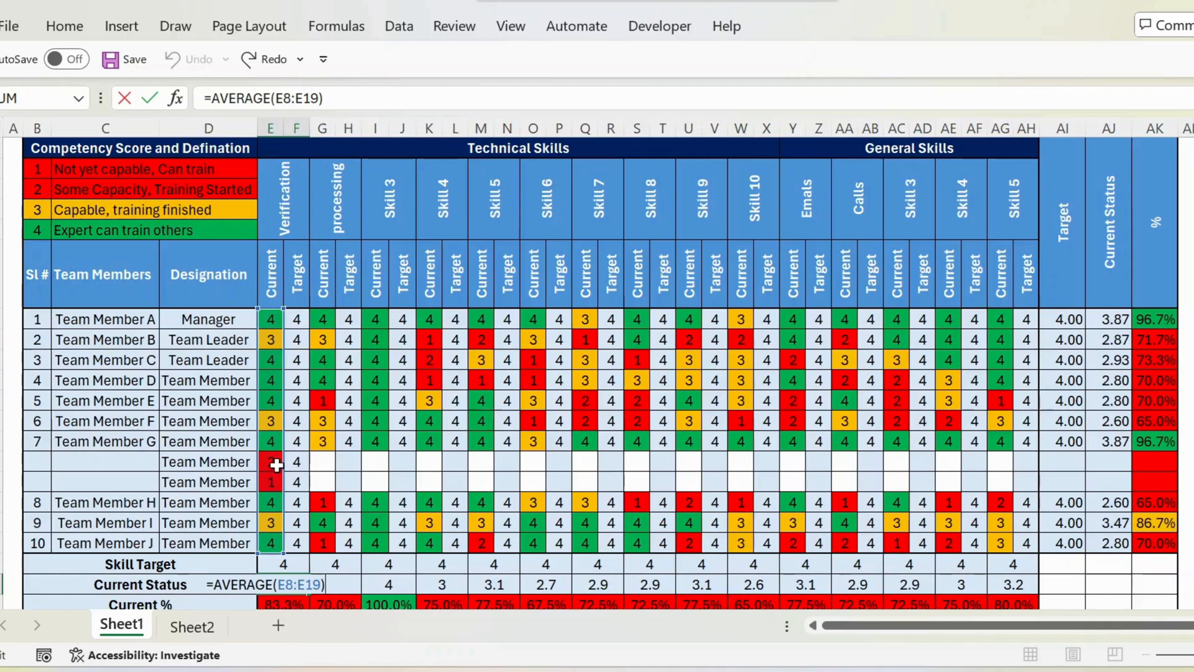
pyautogui.press('Escape')
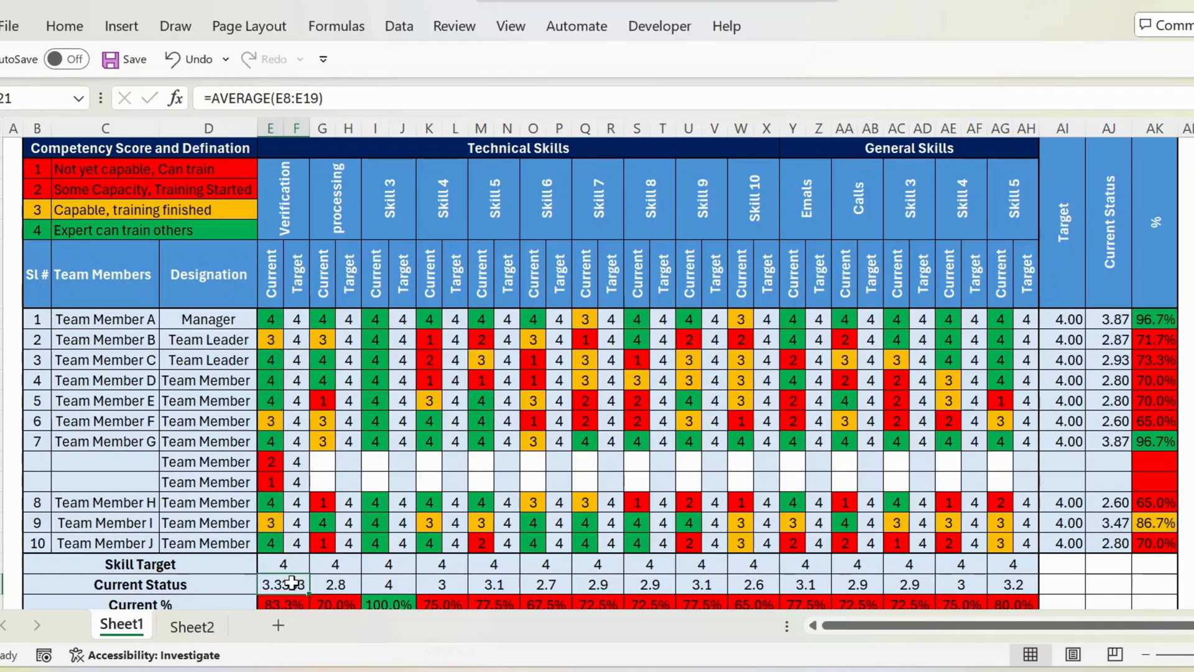
pyautogui.press('Down')
pyautogui.press('Right')
pyautogui.press('Left')
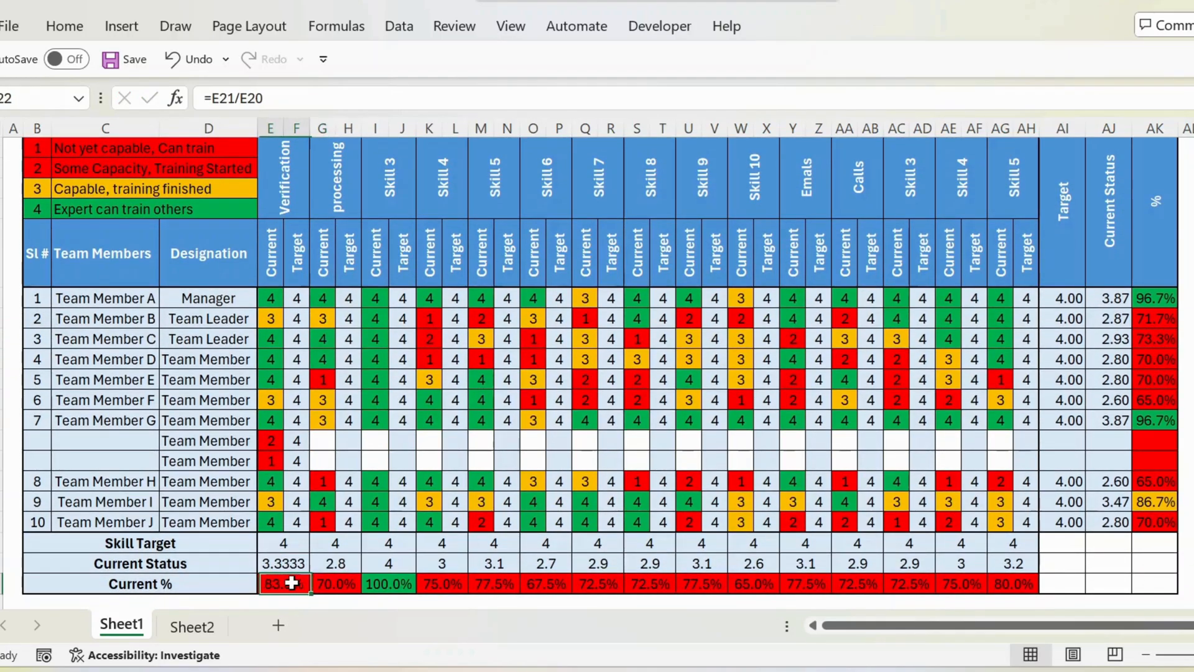
pyautogui.click(301, 198)
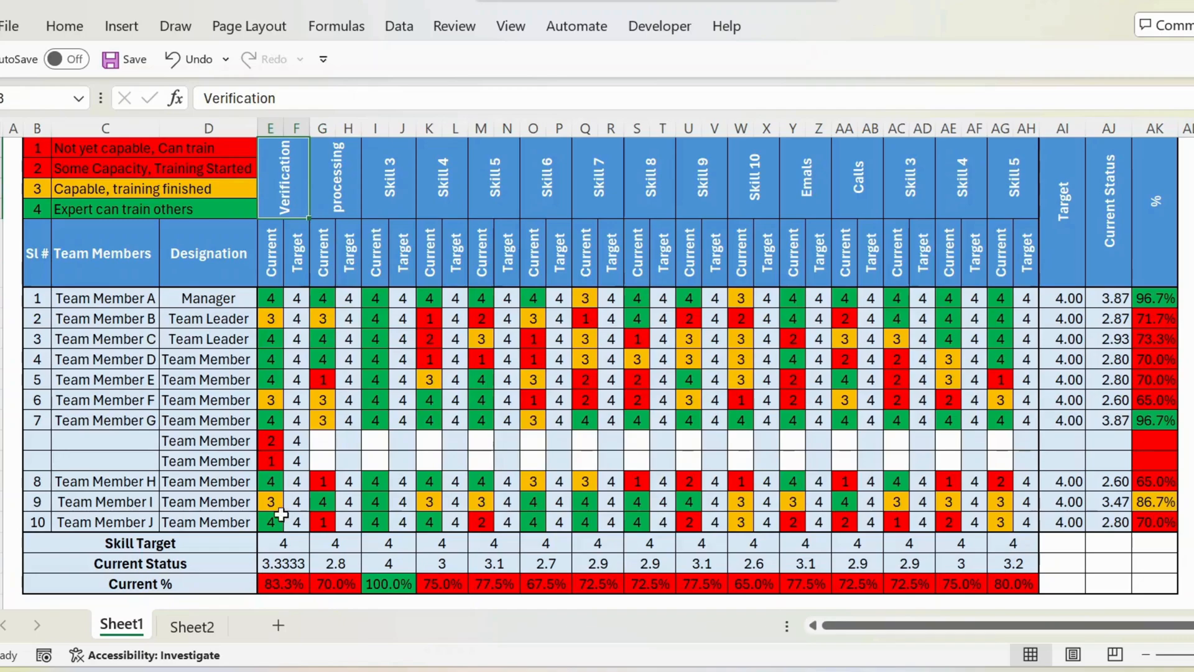
pyautogui.press('Down')
pyautogui.press('Up')
pyautogui.press('Up')
pyautogui.press('Up')
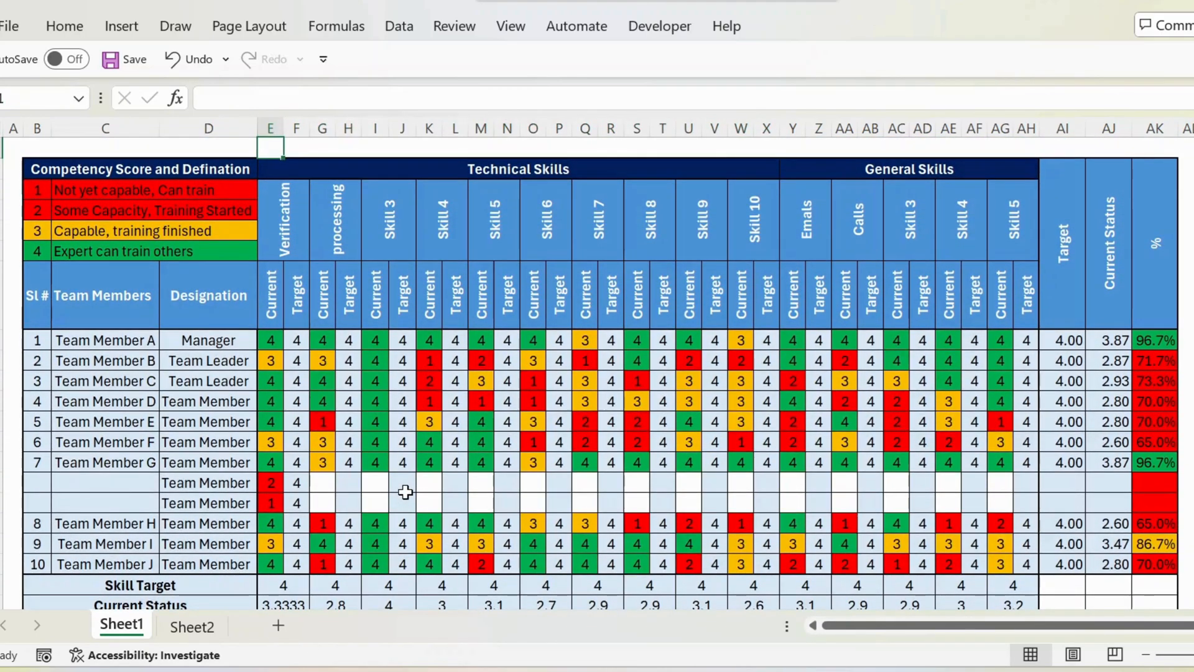
pyautogui.press('Down')
pyautogui.press('Down')
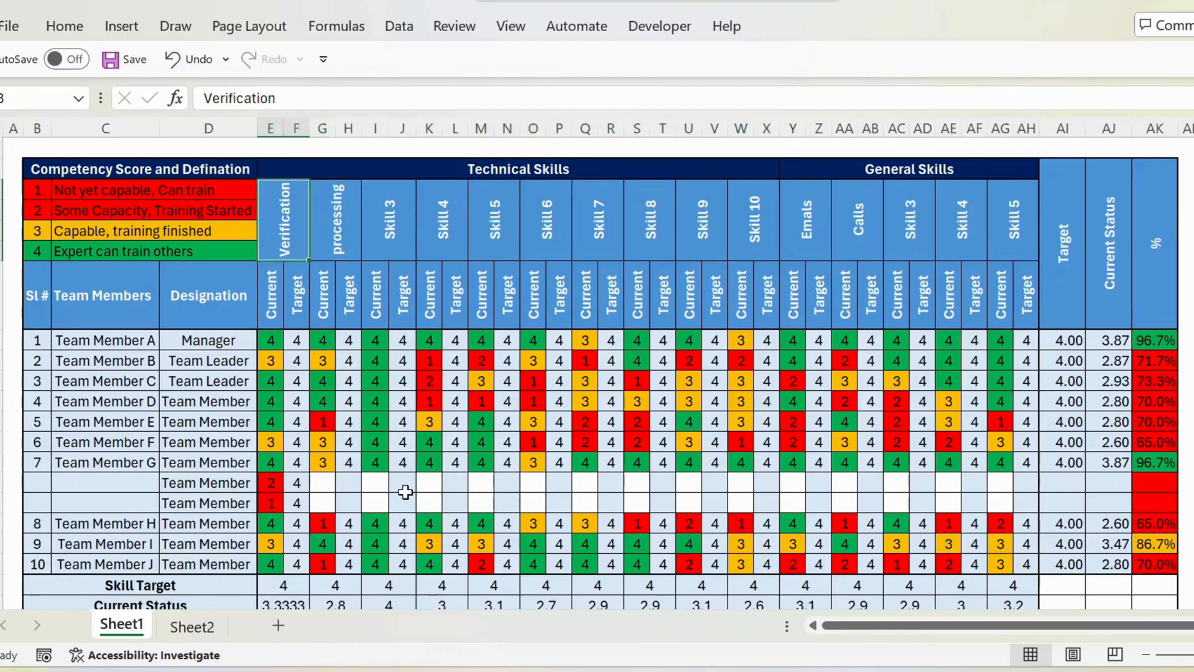